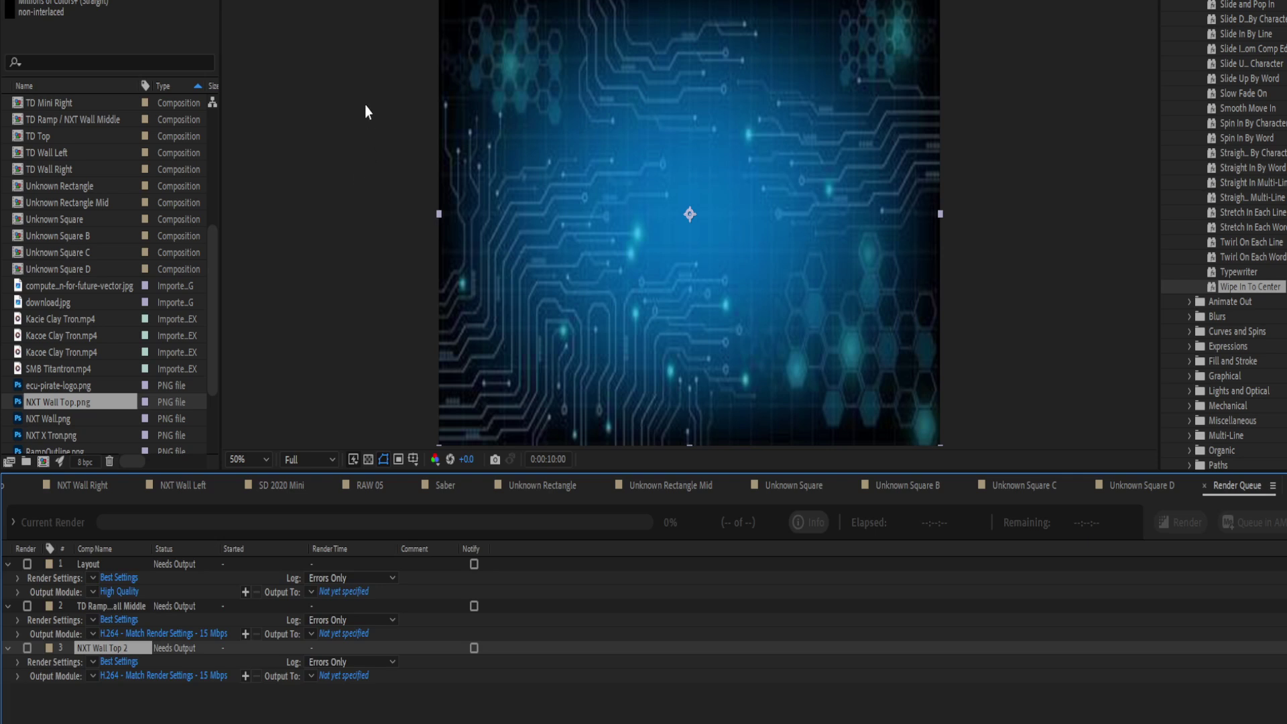
pyautogui.click(364, 60)
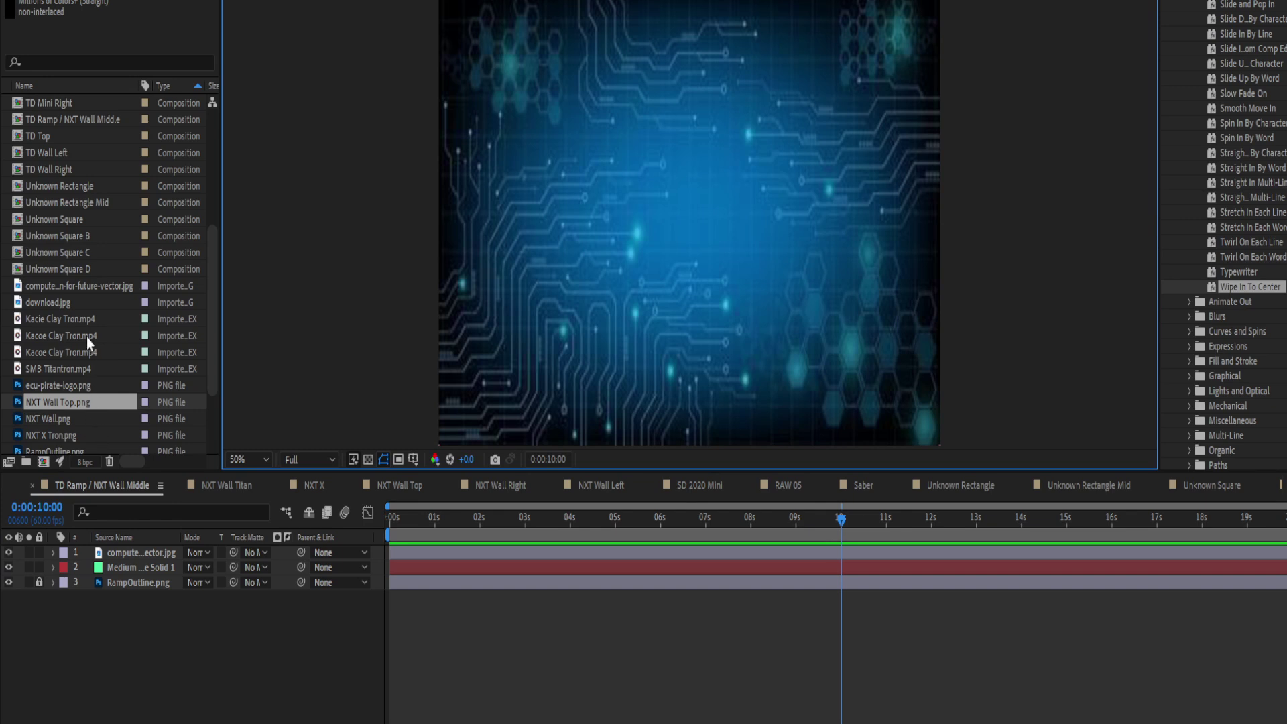
pyautogui.scroll(-2, 87, 337)
pyautogui.scroll(6, 87, 339)
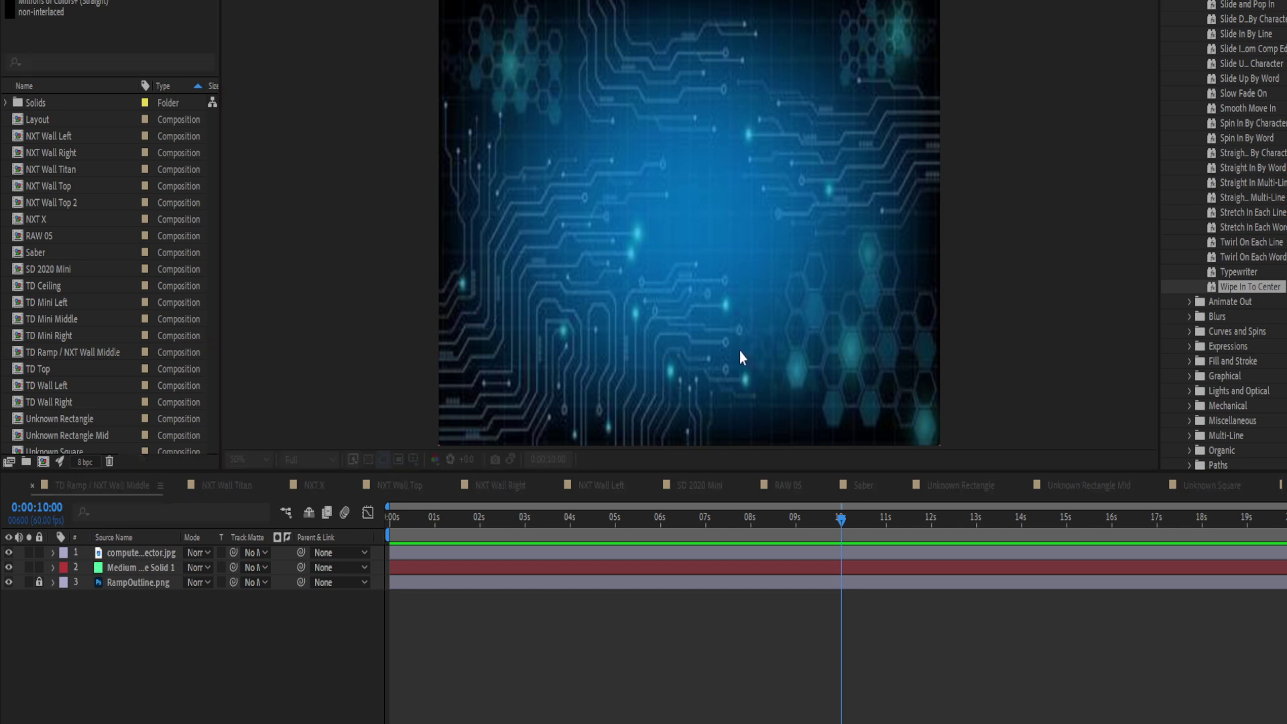
# Start a new project and create a wide 30-second composition at 29.97 fps.
pyautogui.hotkey('ctrl', 'alt', 'n')
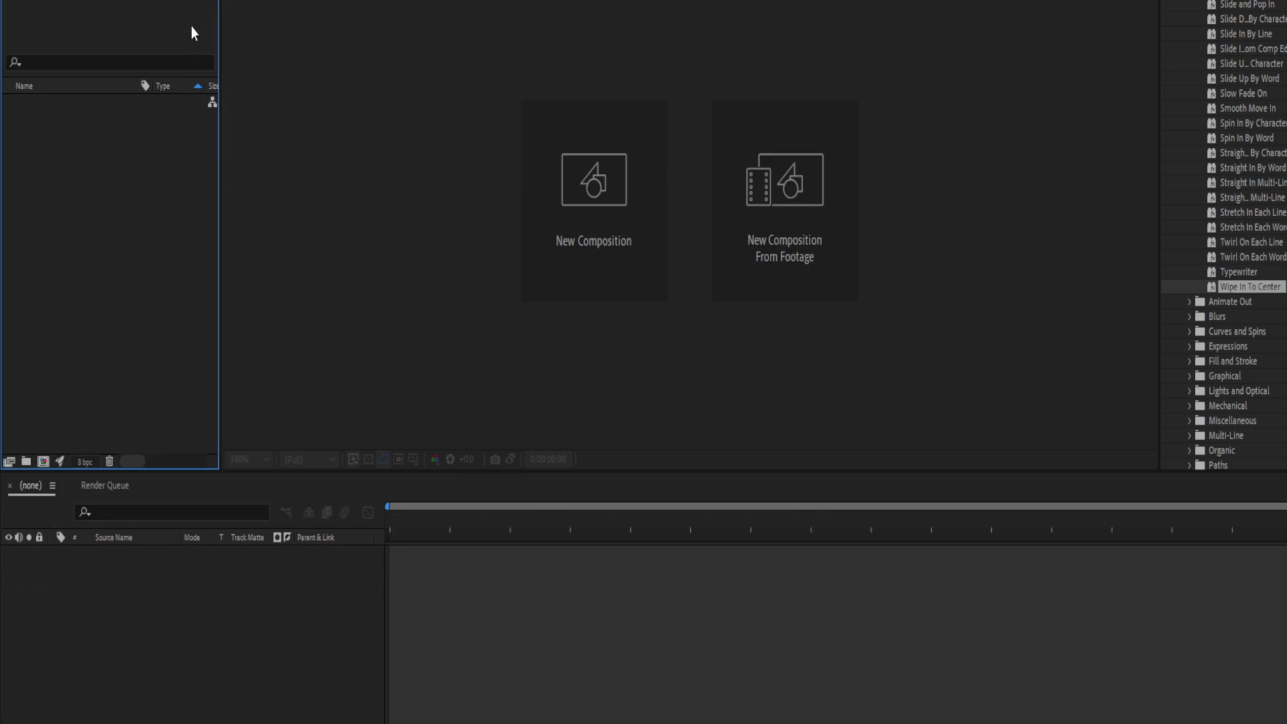
pyautogui.click(584, 185)
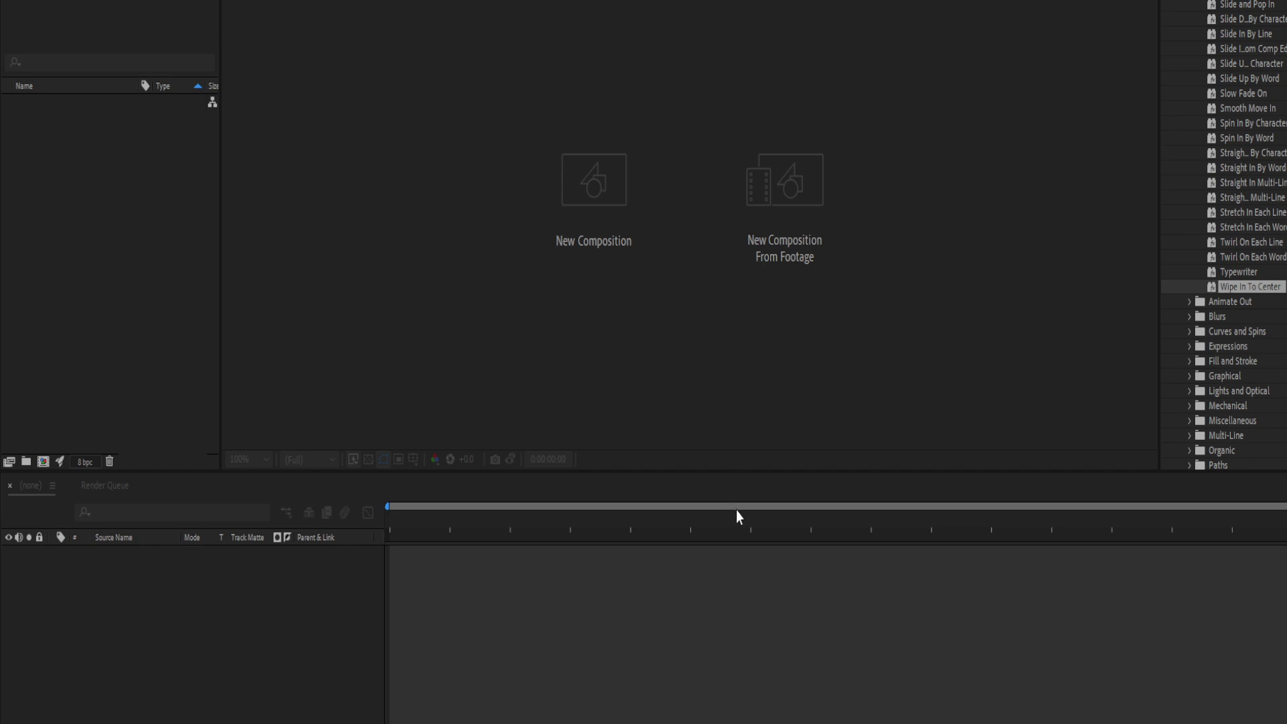
pyautogui.hotkey('ctrl', 'n')
pyautogui.press('Return')
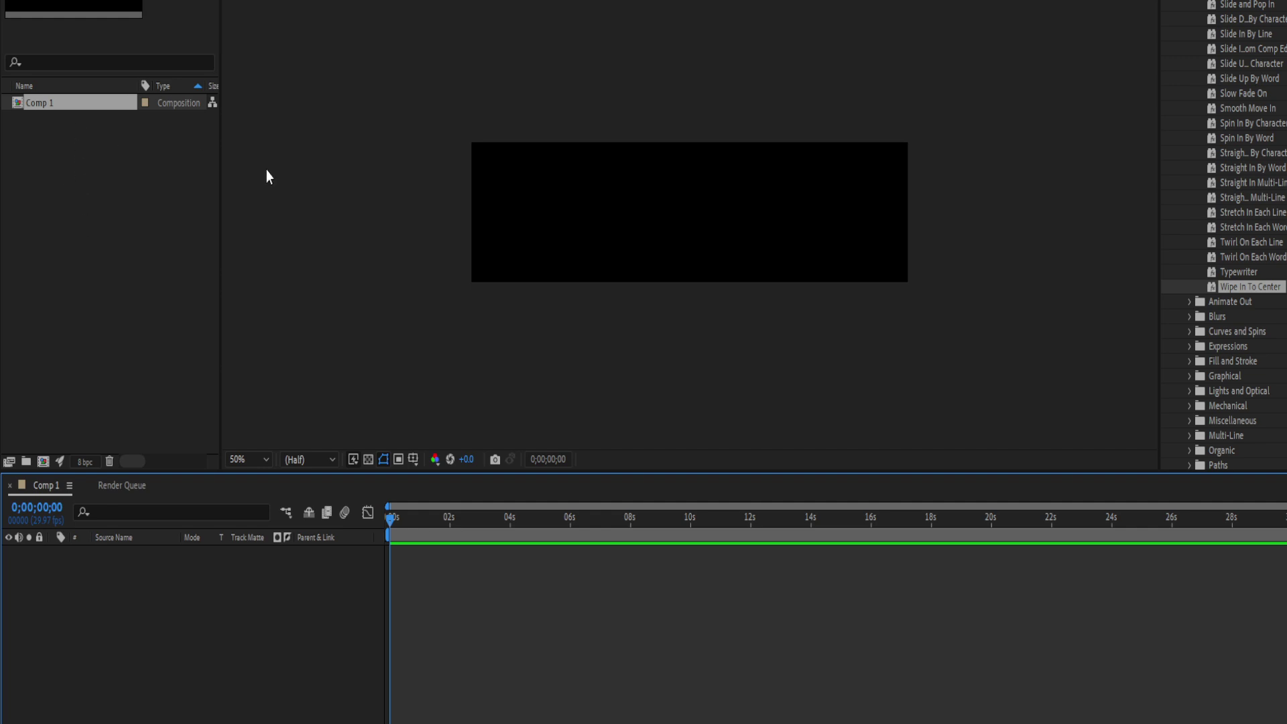
# Add the blue circuit-board JPG to the project and the composition, stretched to fill the whole frame.
pyautogui.click(329, 125)
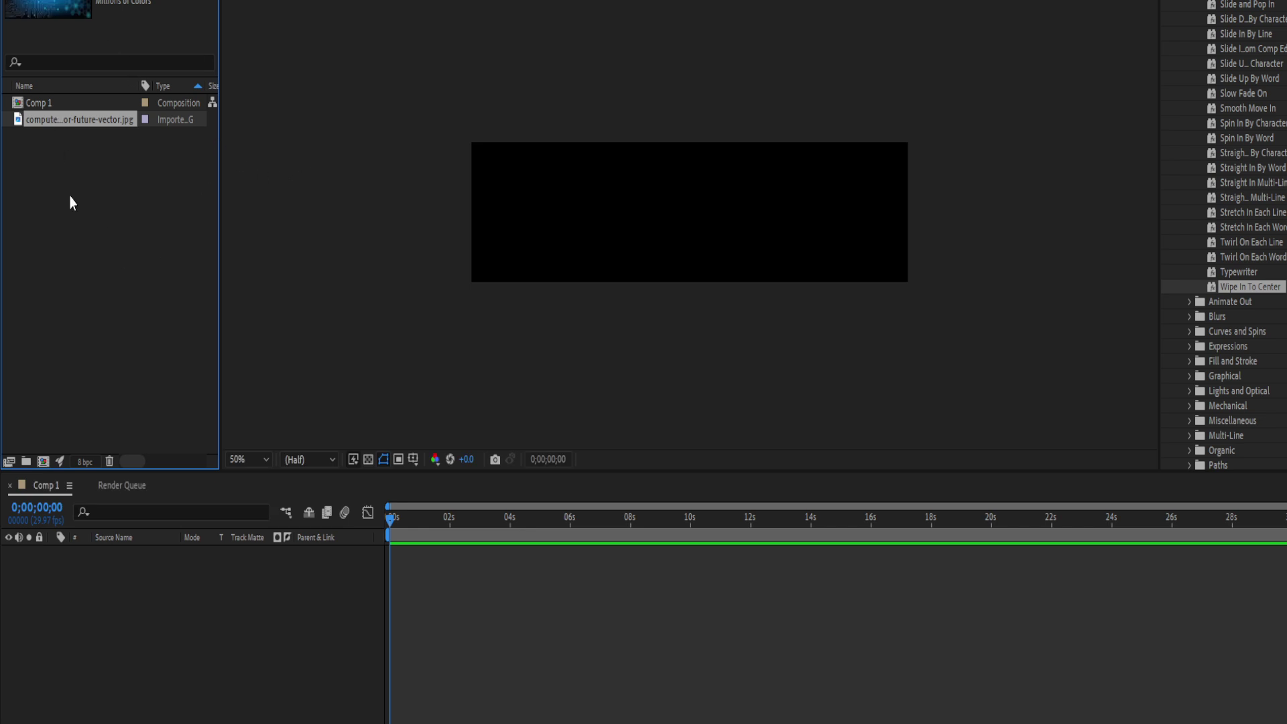
pyautogui.moveTo(74, 119); pyautogui.dragTo(152, 437)
pyautogui.click(67, 105)
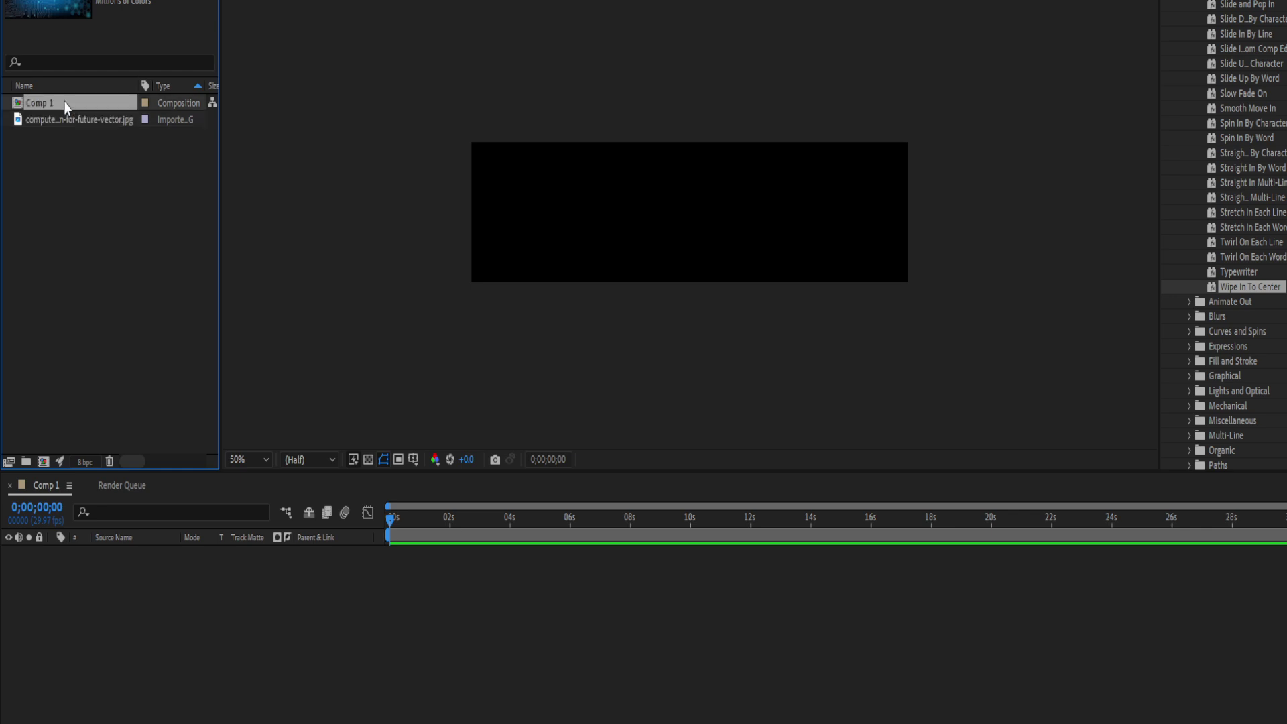
pyautogui.moveTo(67, 119); pyautogui.dragTo(693, 216)
pyautogui.click(696, 215)
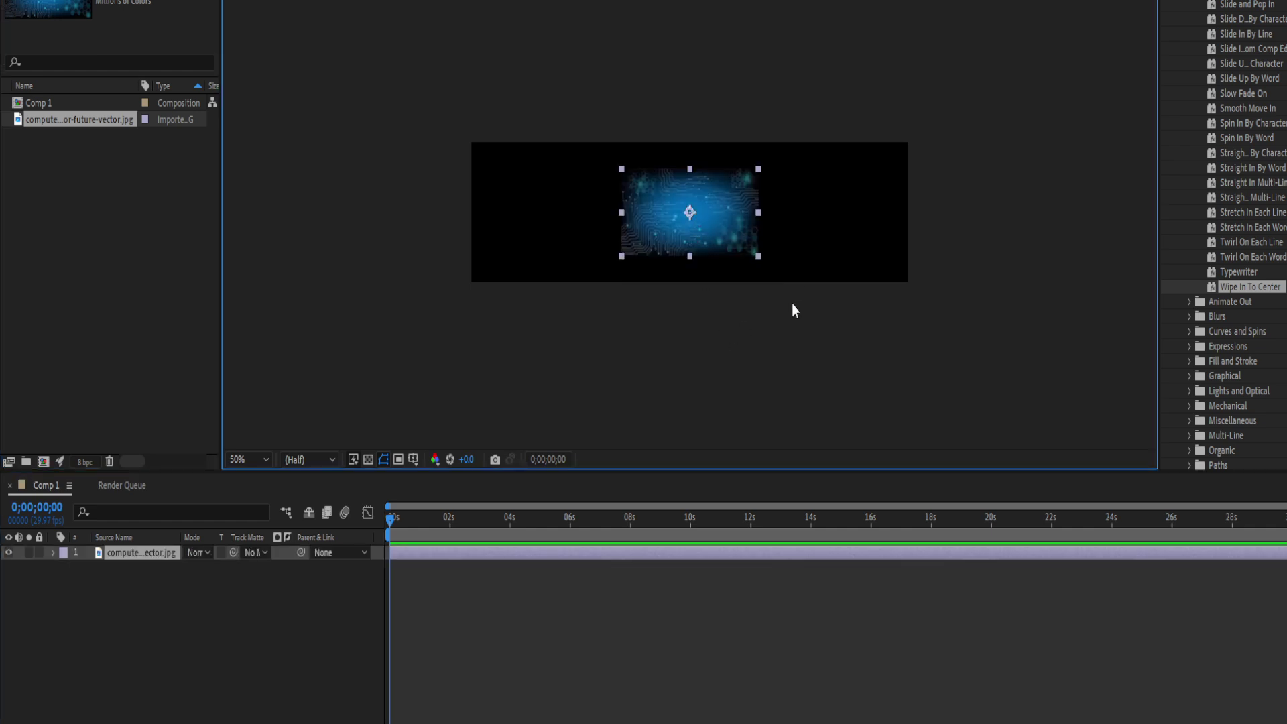
pyautogui.hotkey('ctrl', 'alt', 'f')
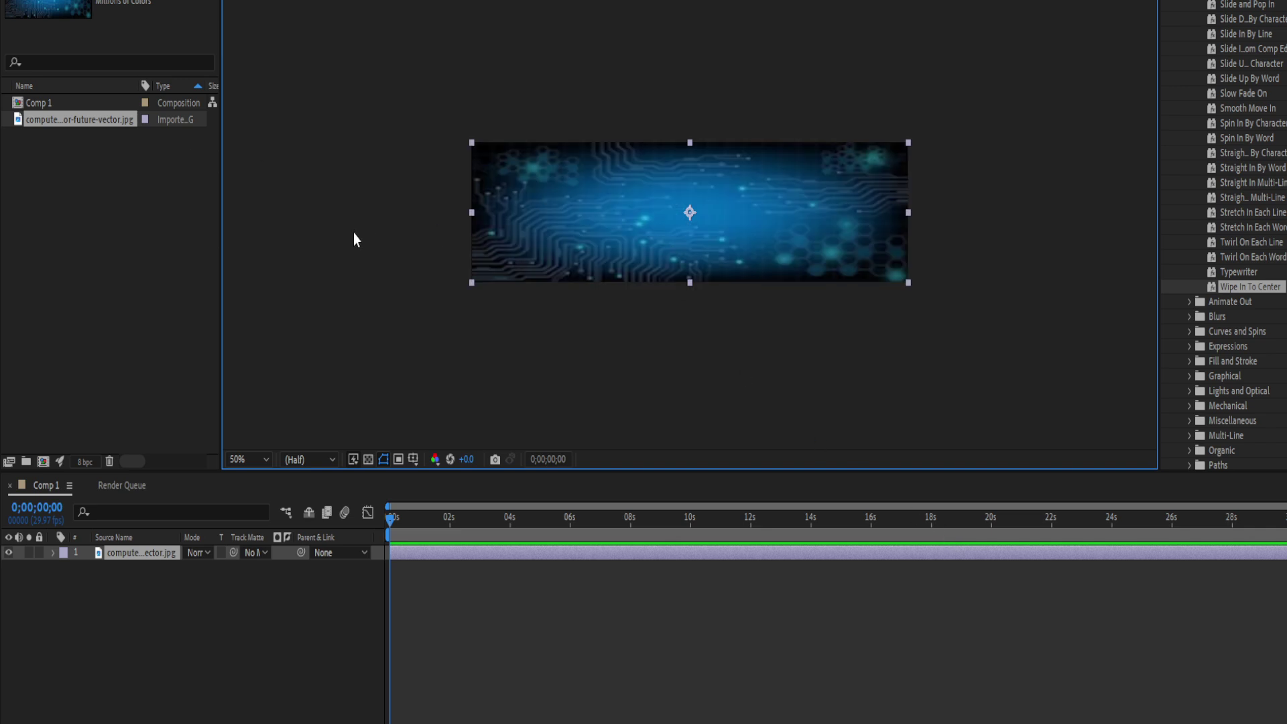
# Add the title text "Sasha Memory Banks" in 120 px Varsity Regular and position it across the middle of the background.
pyautogui.hotkey('ctrl', '6')
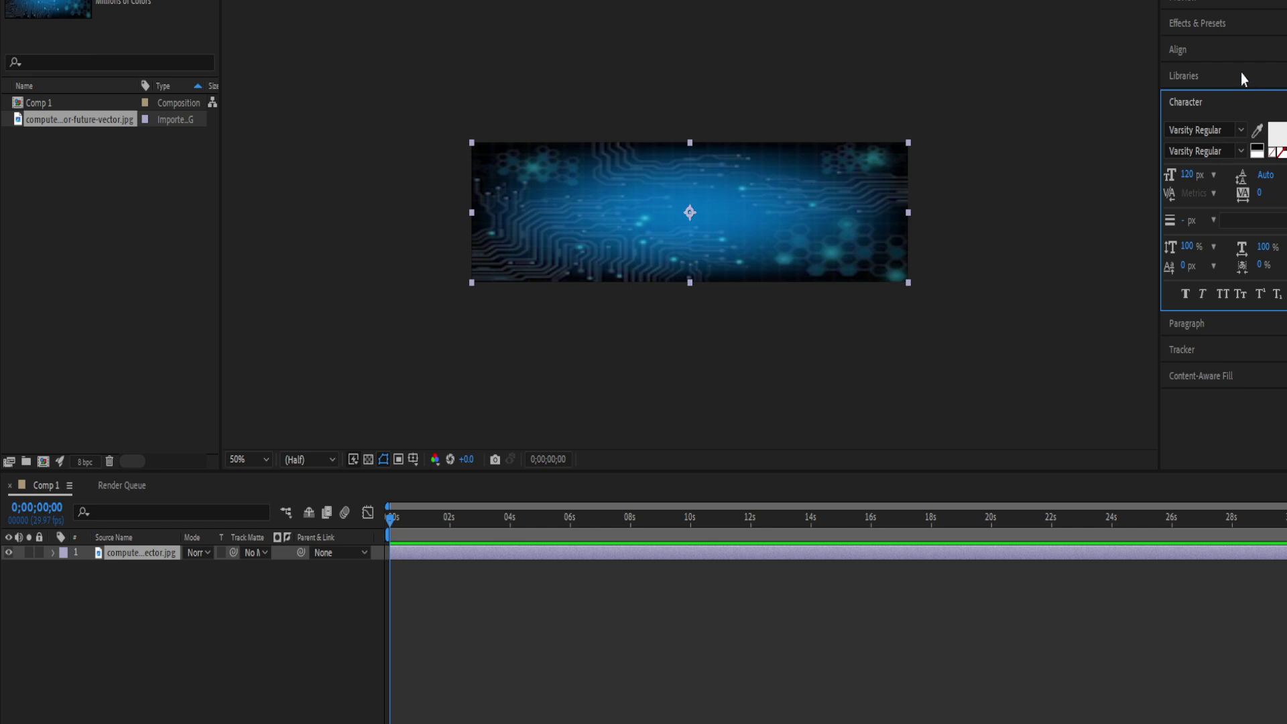
pyautogui.click(1236, 131)
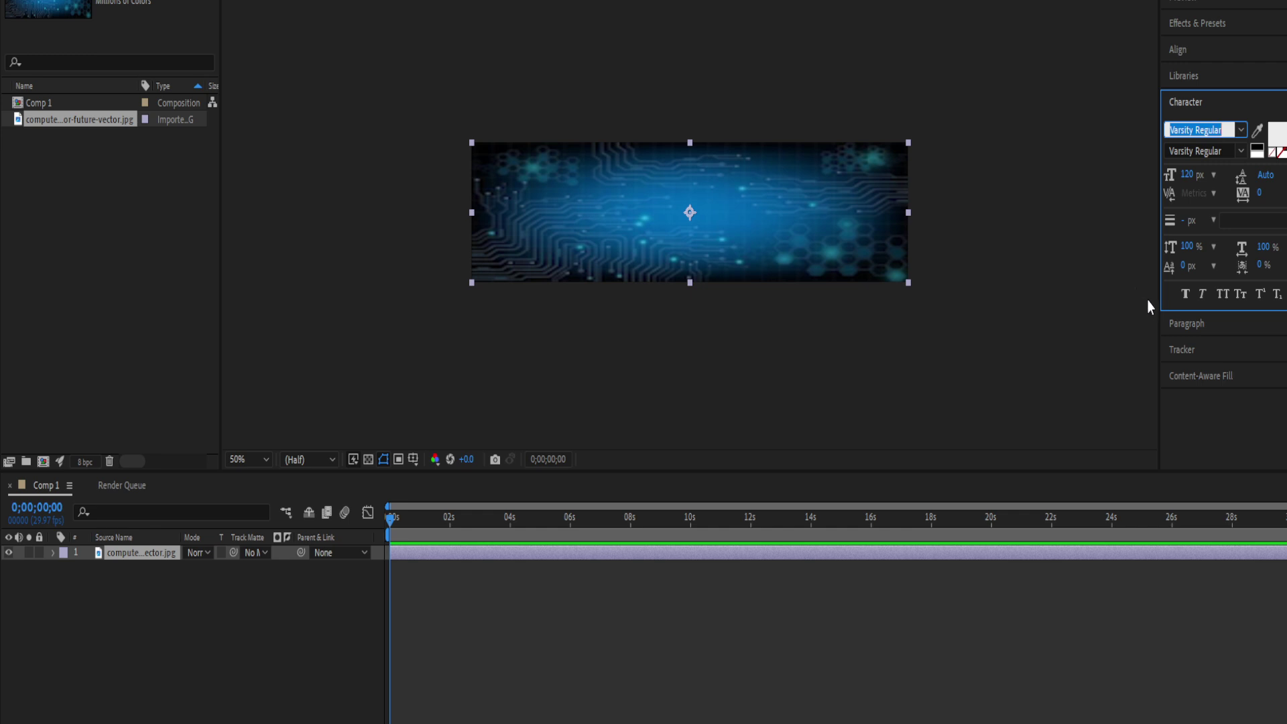
pyautogui.click(659, 220)
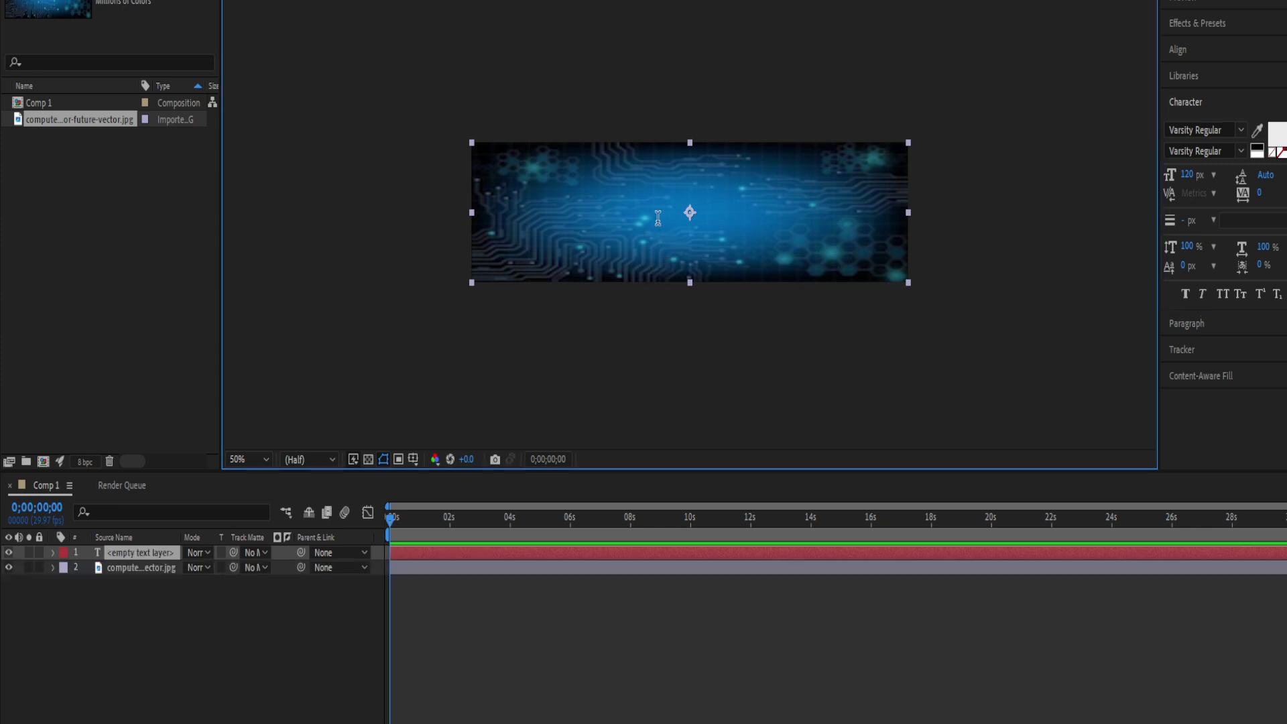
pyautogui.write('Sas')
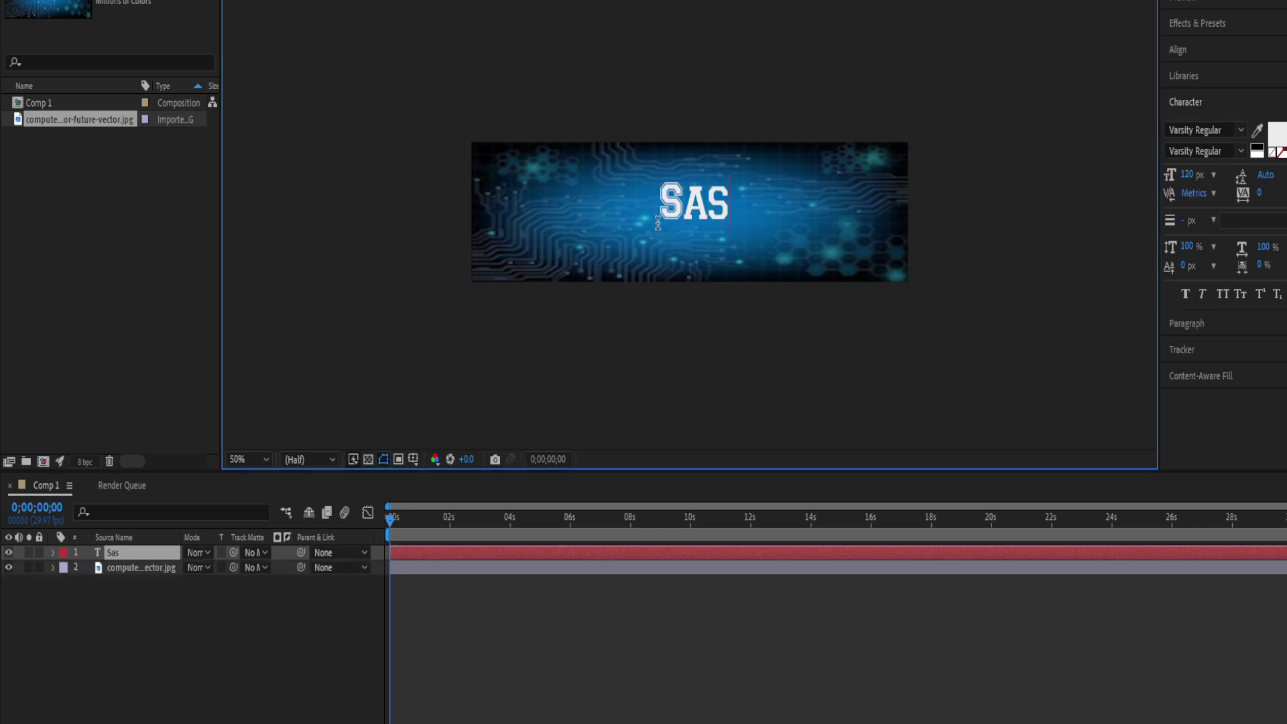
pyautogui.write('ha Memory')
pyautogui.write(' Banks')
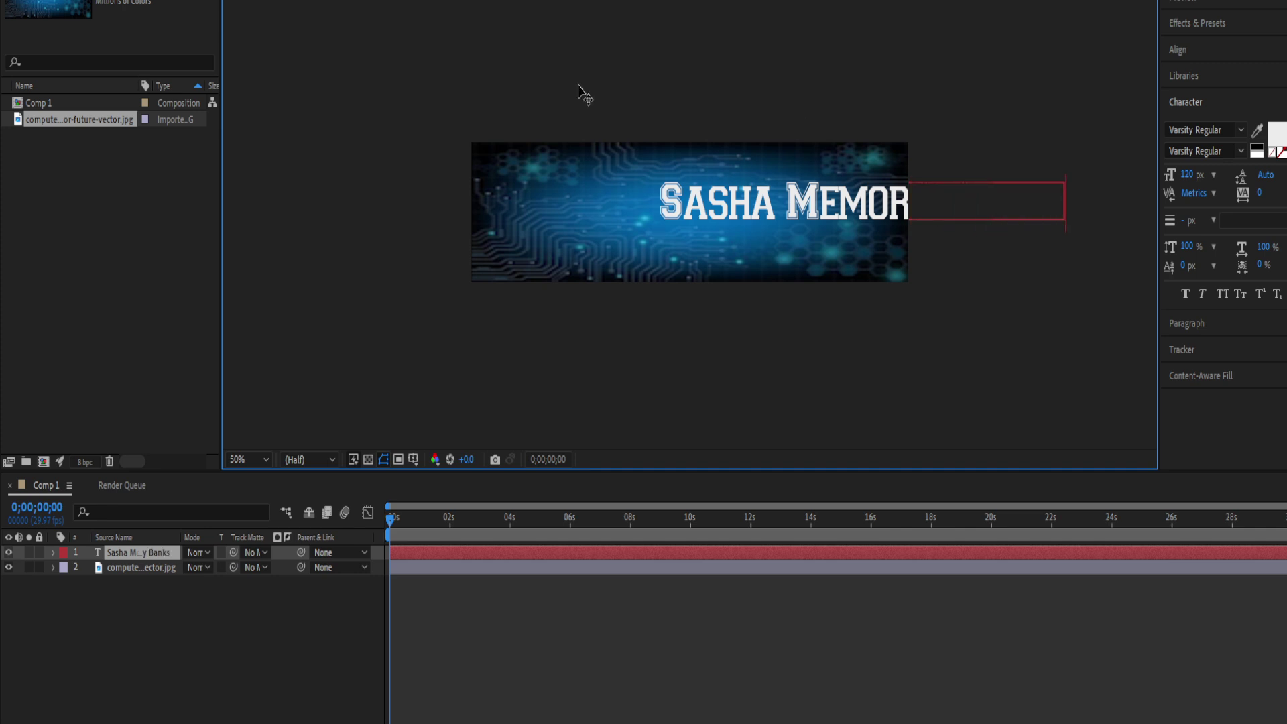
pyautogui.moveTo(707, 192); pyautogui.dragTo(534, 201)
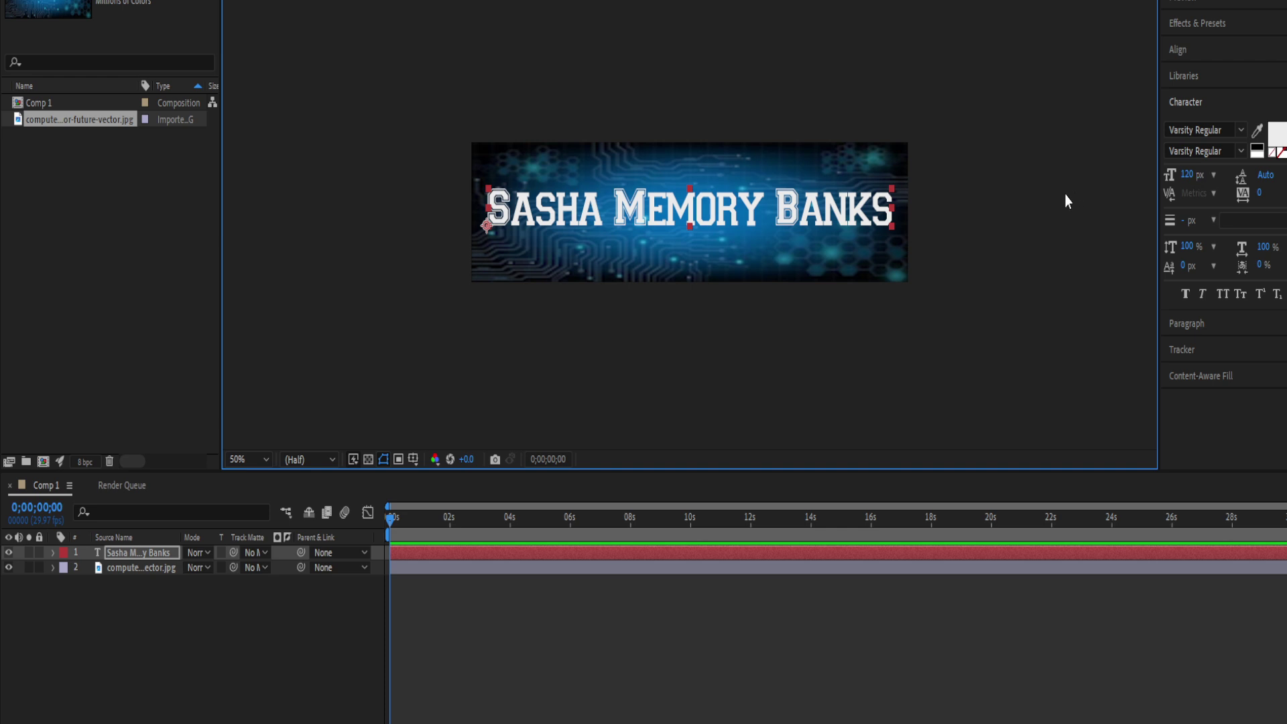
# Try the fonts Tw Cen MT and Rage Italic on the whole title text.
pyautogui.doubleClick(800, 213)
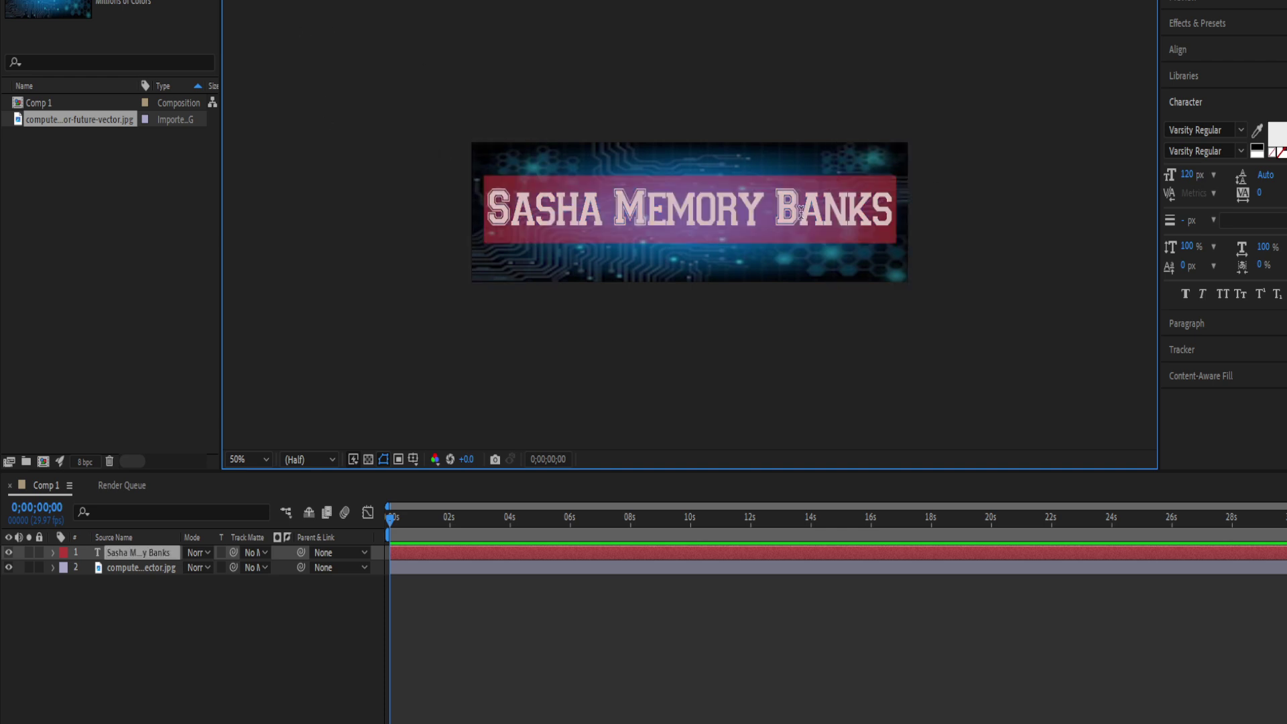
pyautogui.click(1234, 134)
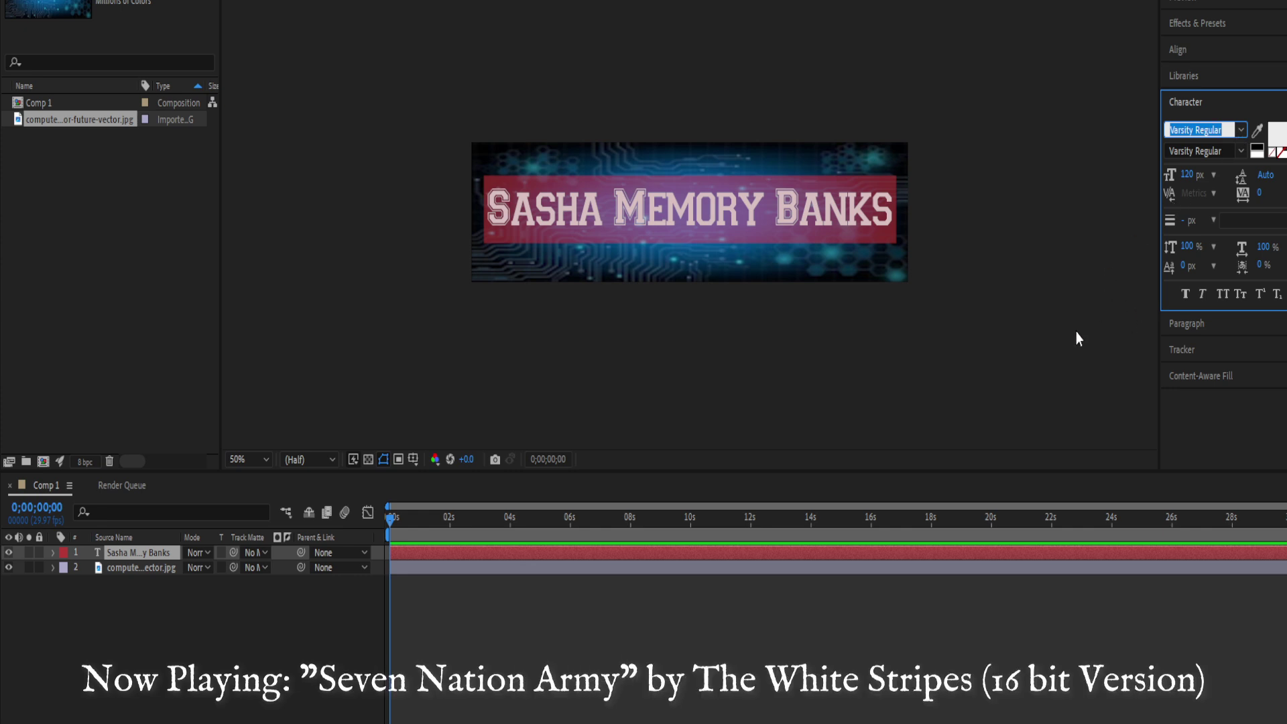
pyautogui.write('Tw Cen MT')
pyautogui.press('Return')
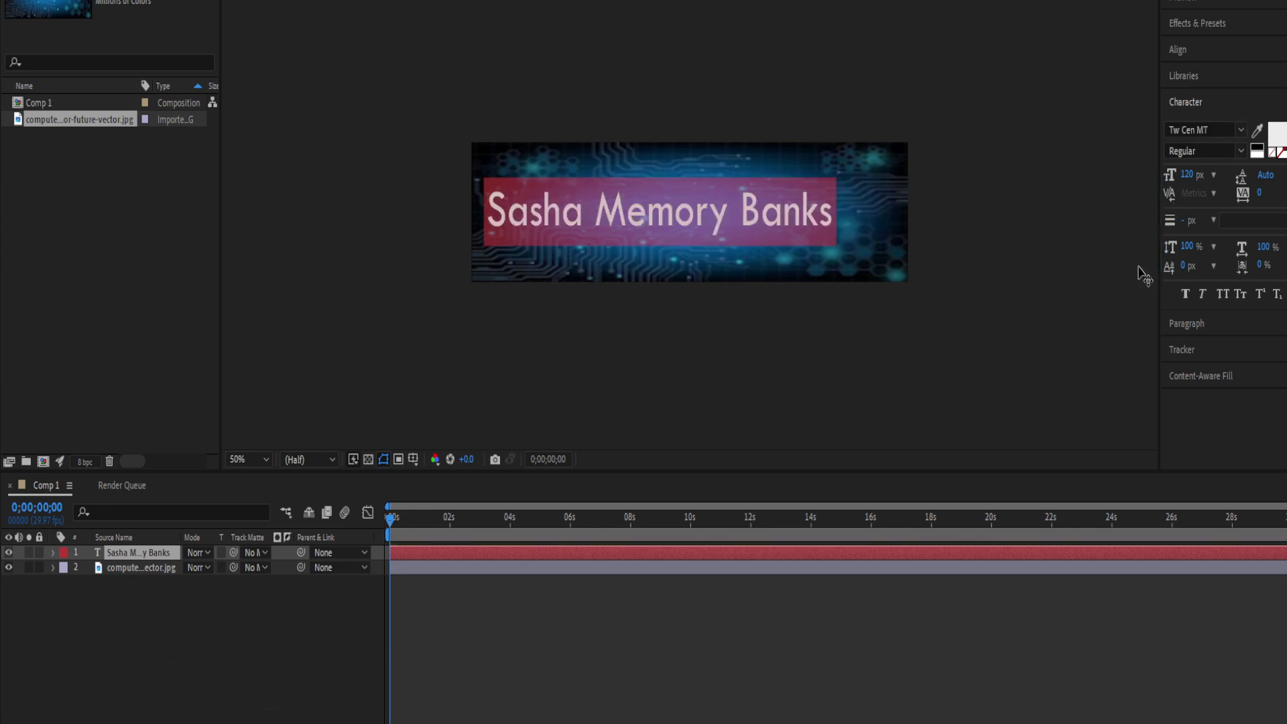
pyautogui.click(1237, 132)
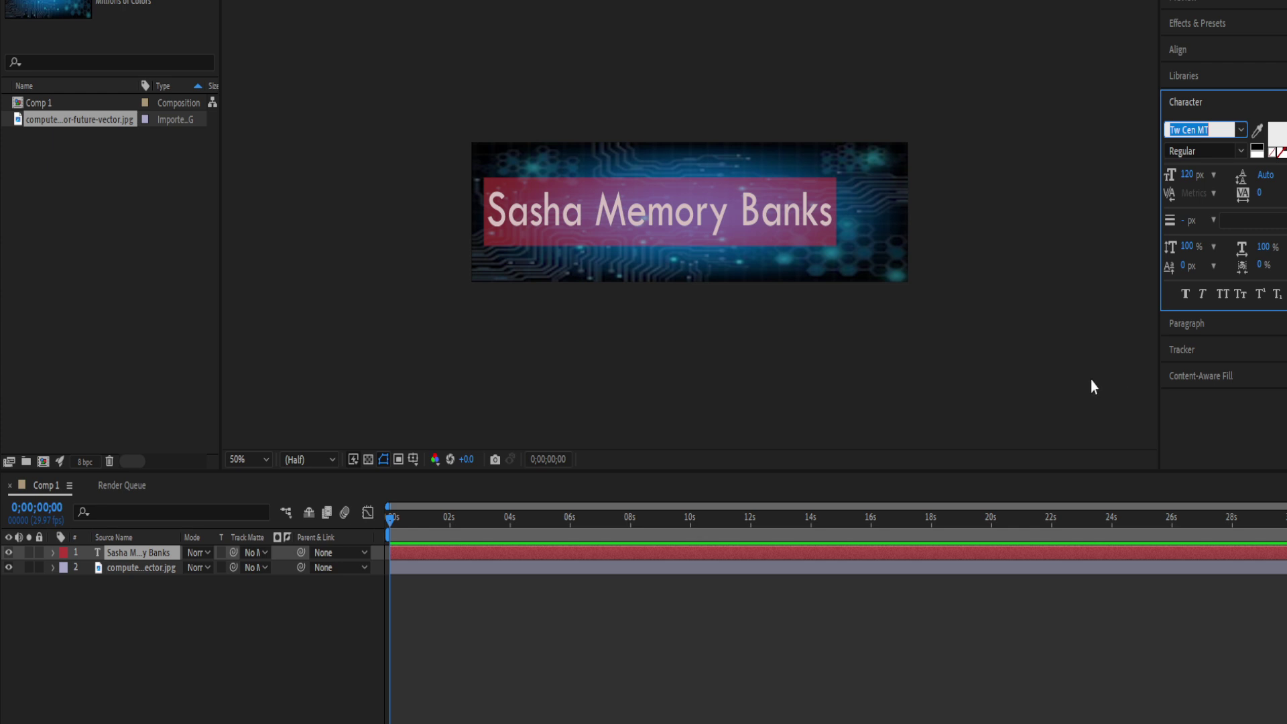
pyautogui.write('R')
pyautogui.press('Return')
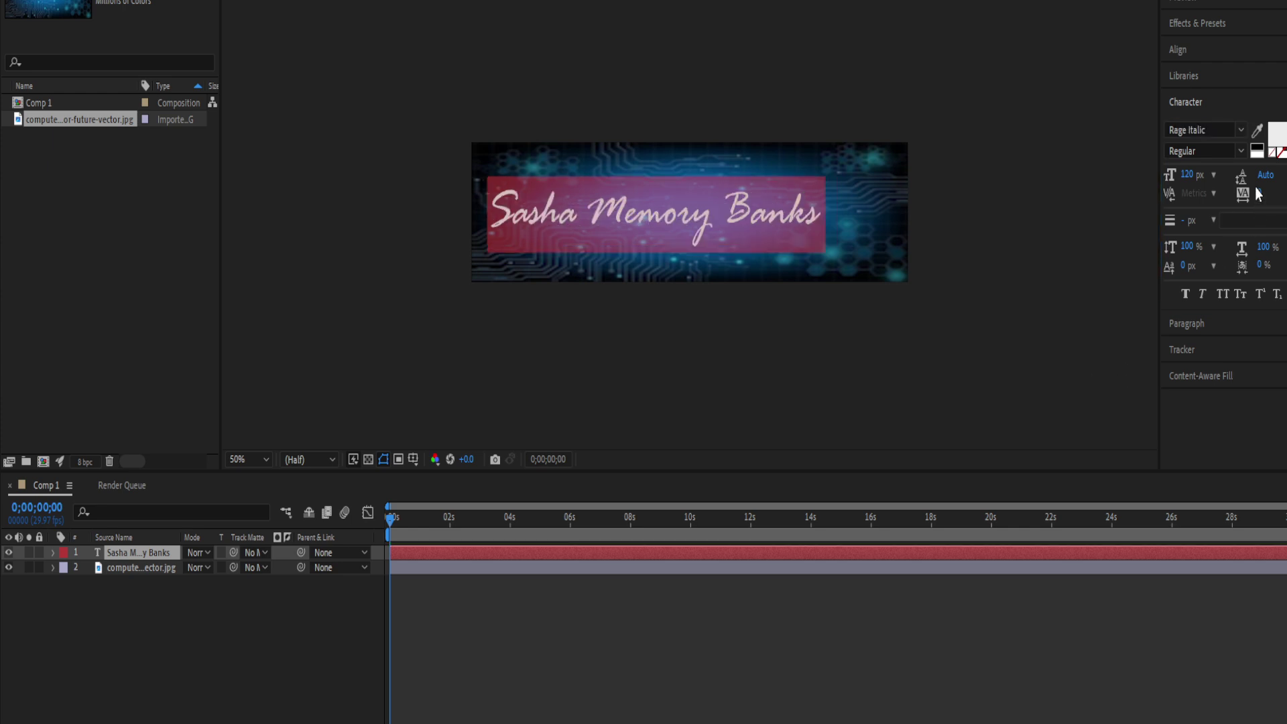
# Set the title's font to Script MT Bold and centre the text horizontally in the frame.
pyautogui.click(1204, 130)
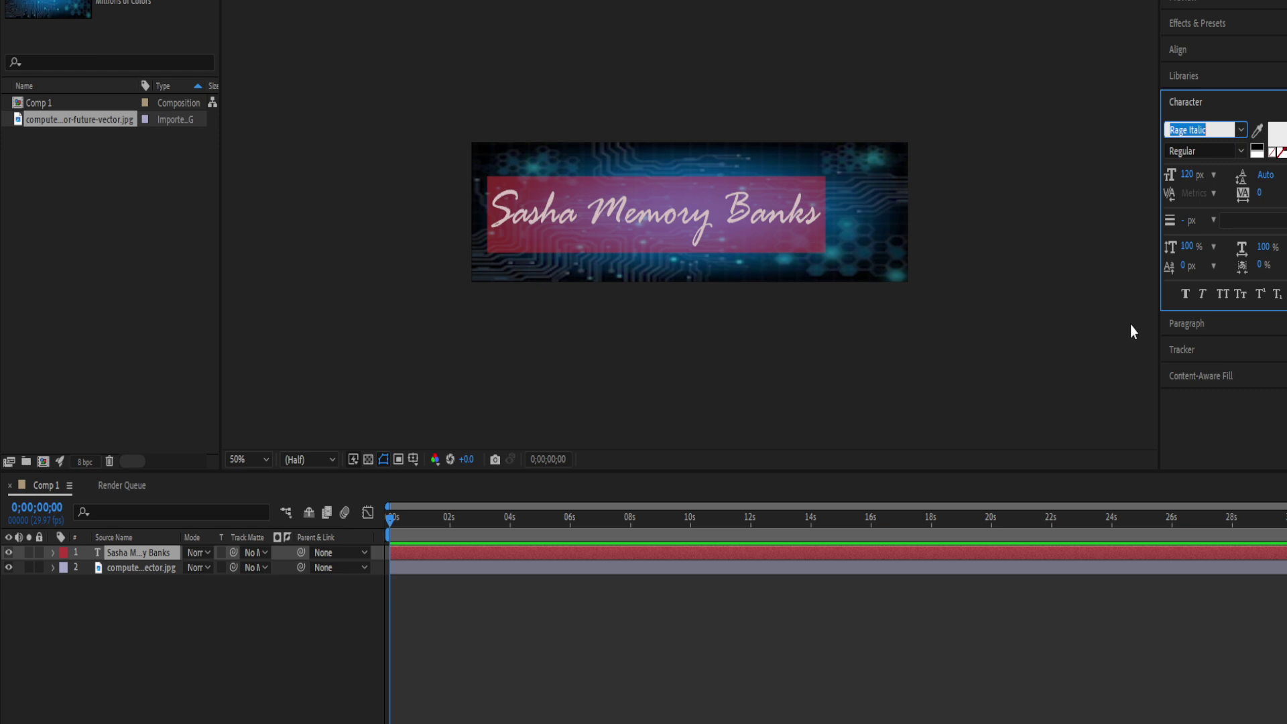
pyautogui.write('Script MT Bold')
pyautogui.press('Return')
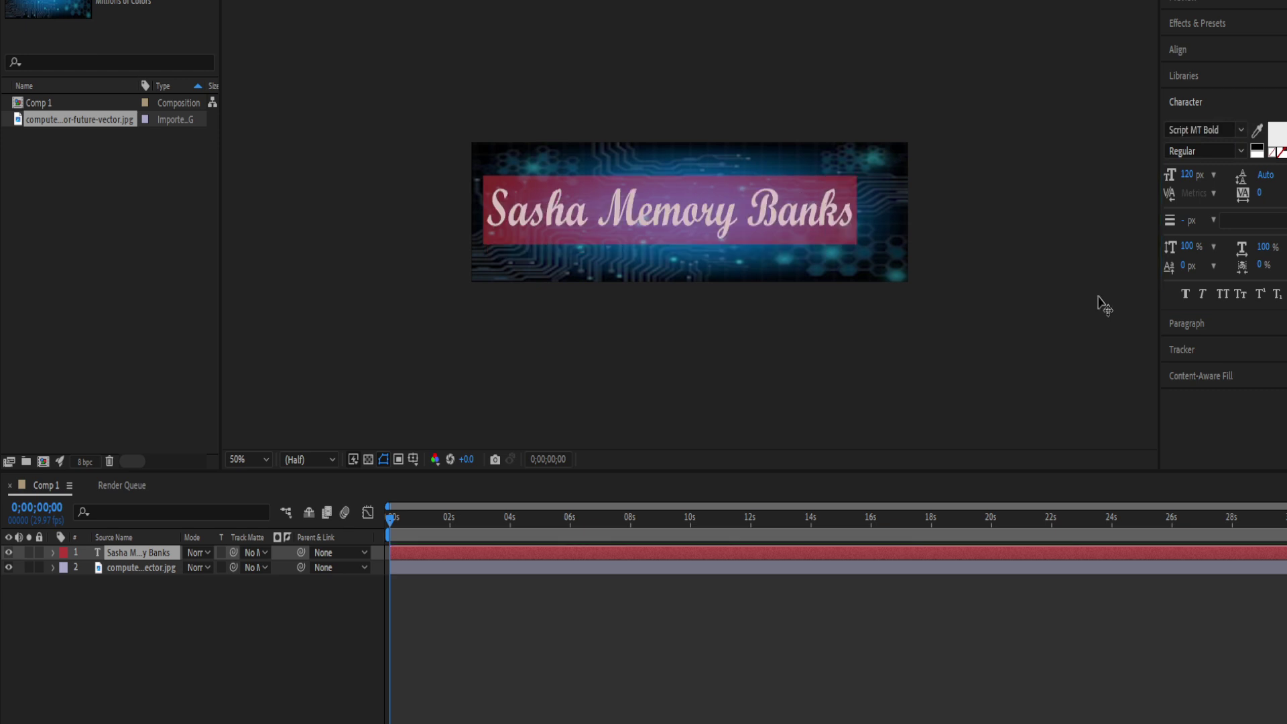
pyautogui.click(1003, 306)
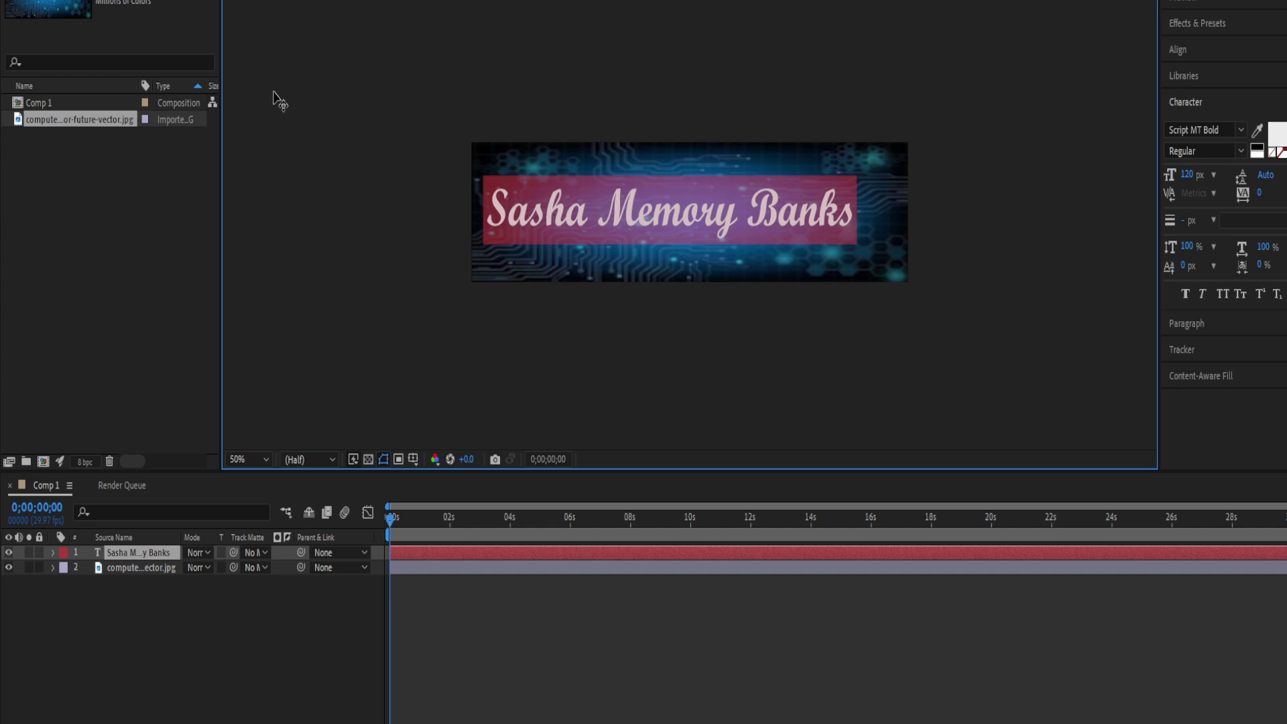
pyautogui.press('Escape')
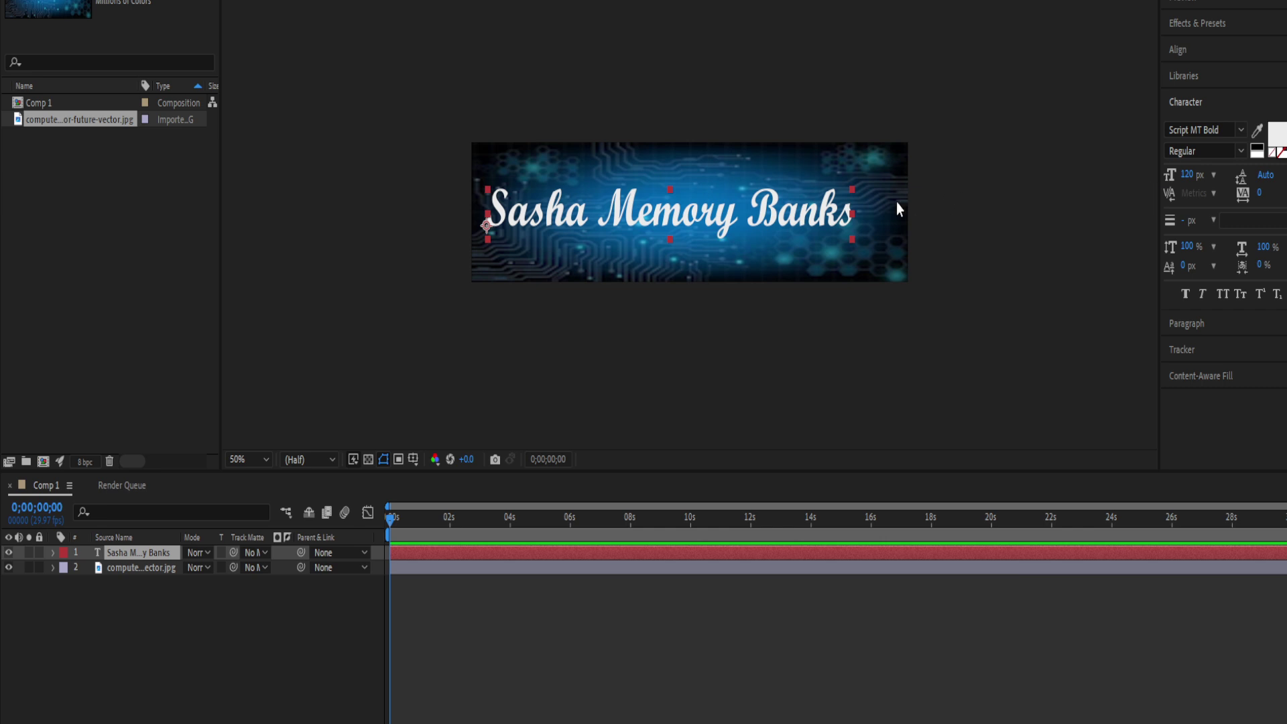
pyautogui.moveTo(815, 222); pyautogui.dragTo(835, 222)
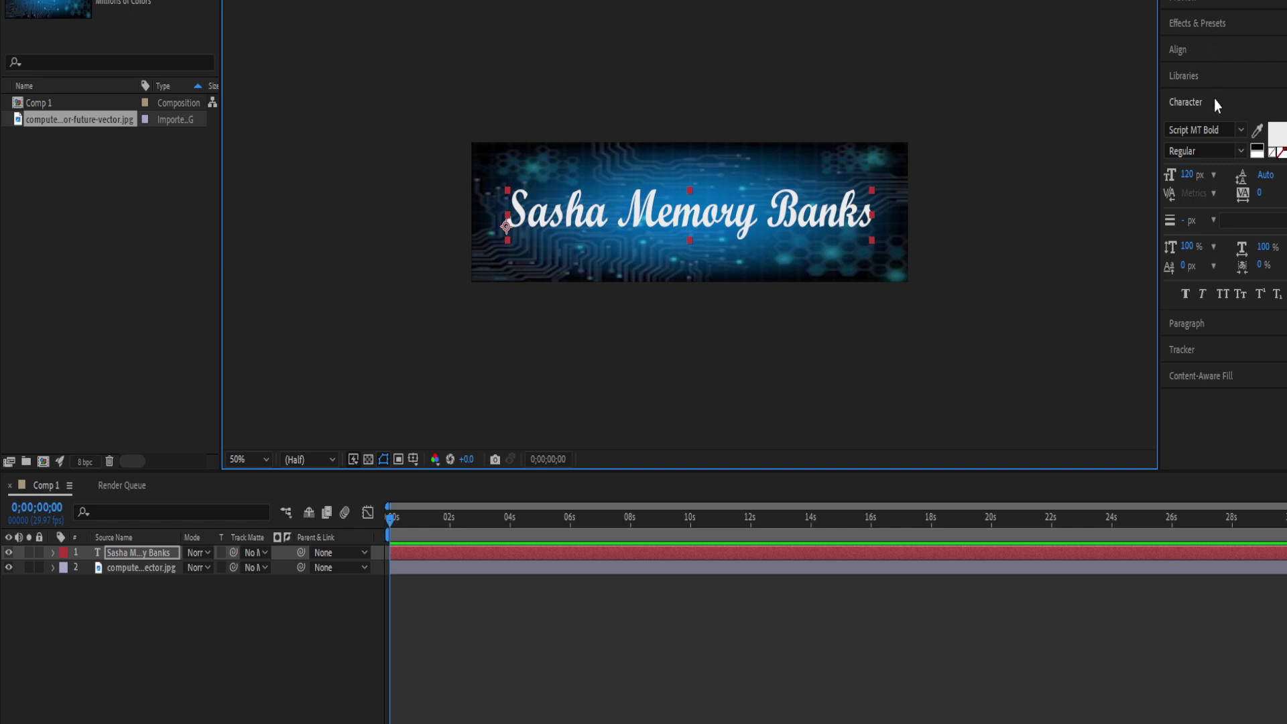
# Apply the Typewriter preset from the Animate In text presets to the title layer.
pyautogui.click(1212, 27)
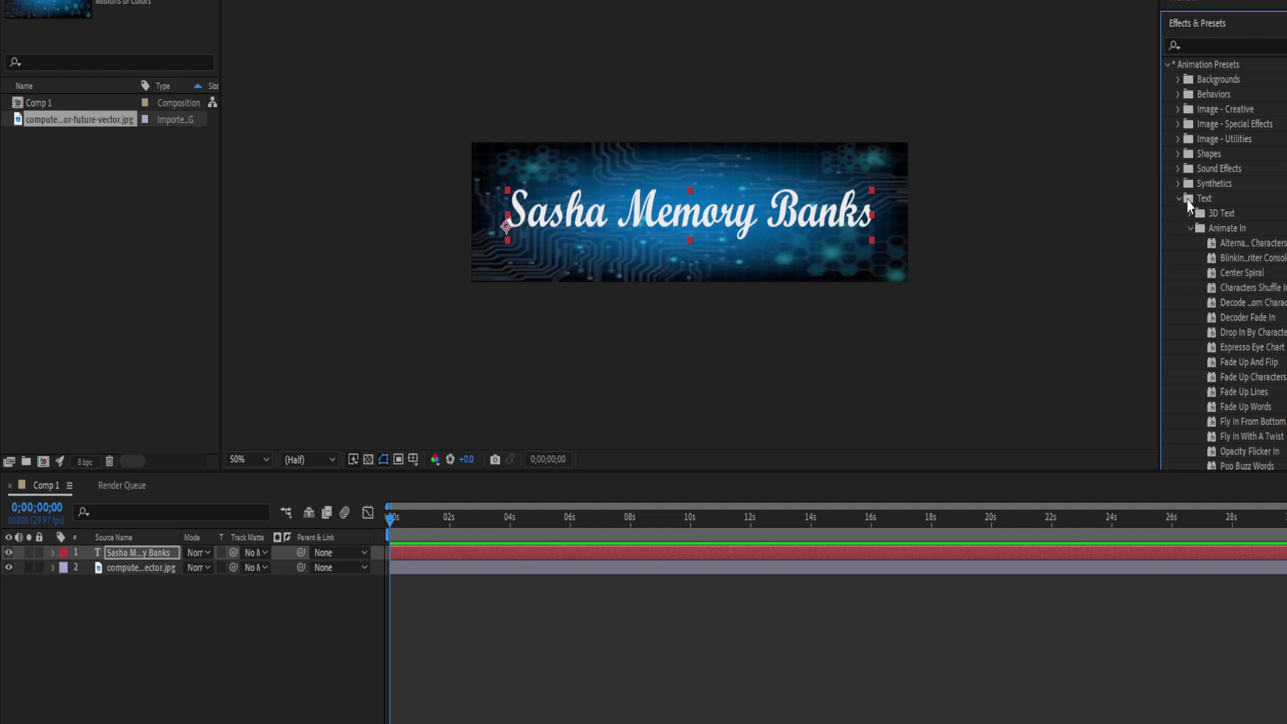
pyautogui.scroll(-3, 1186, 203)
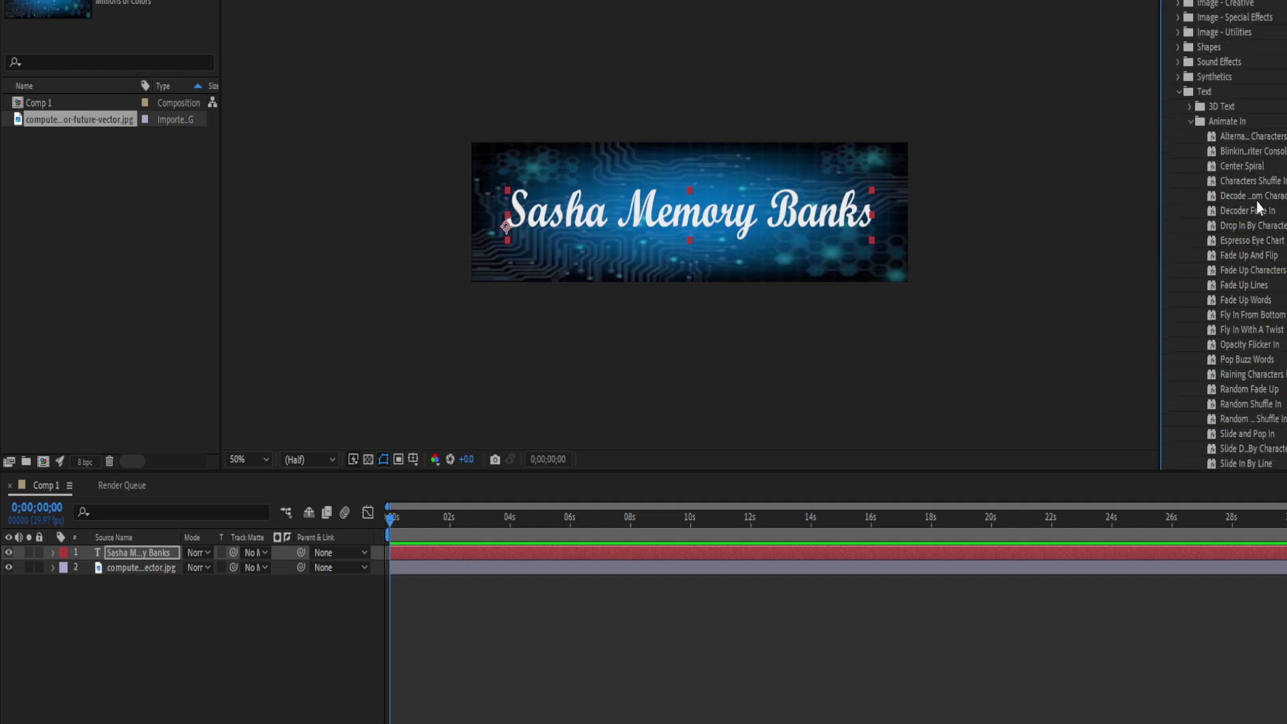
pyautogui.scroll(-2, 1260, 204)
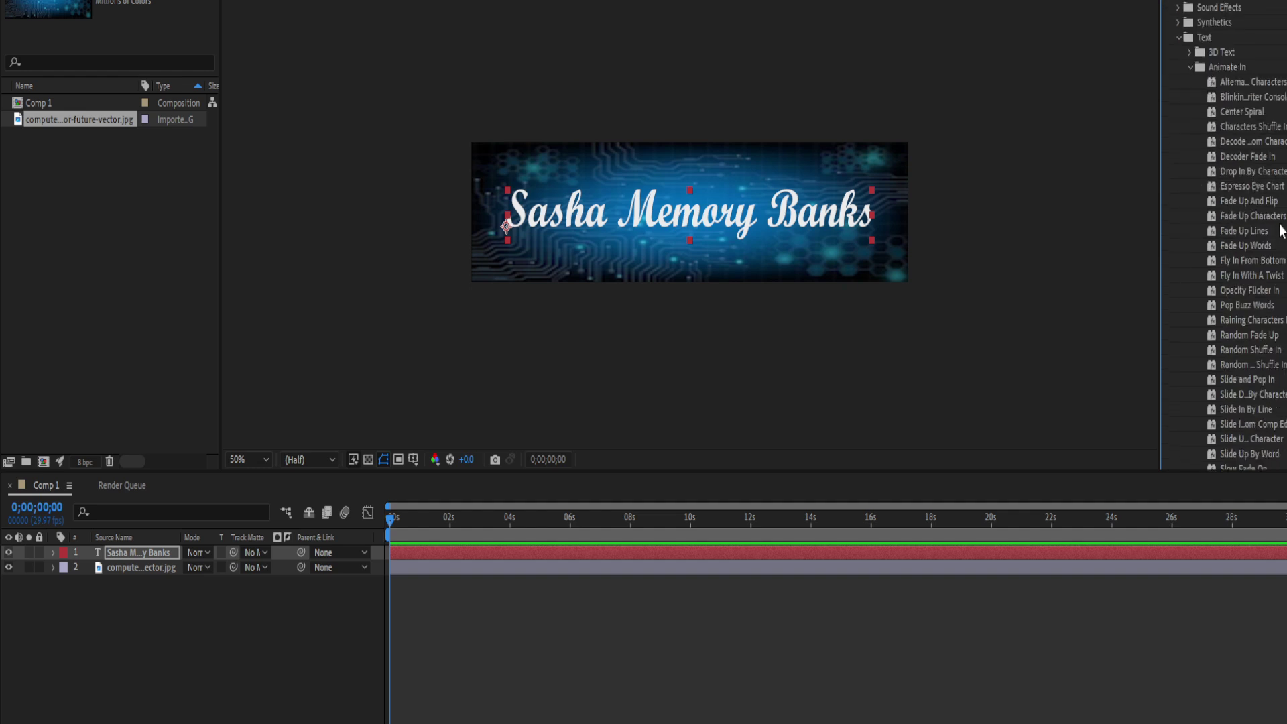
pyautogui.scroll(-2, 1281, 232)
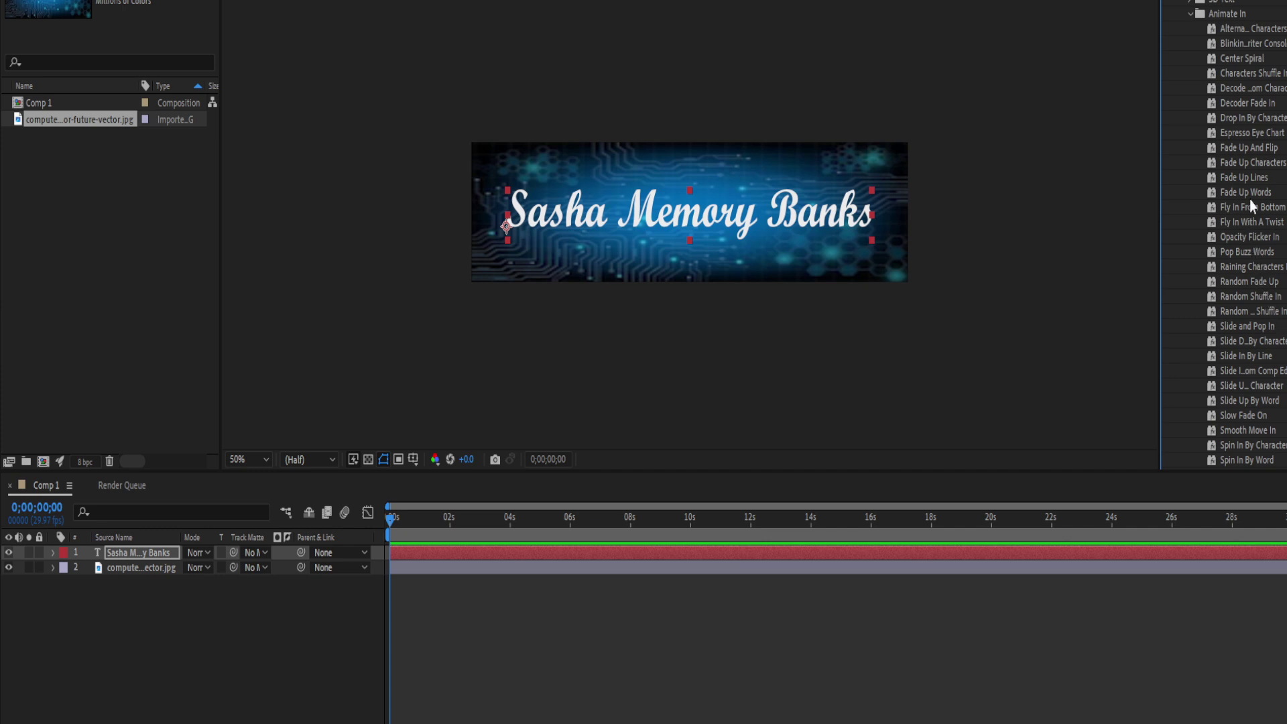
pyautogui.scroll(-12, 1244, 232)
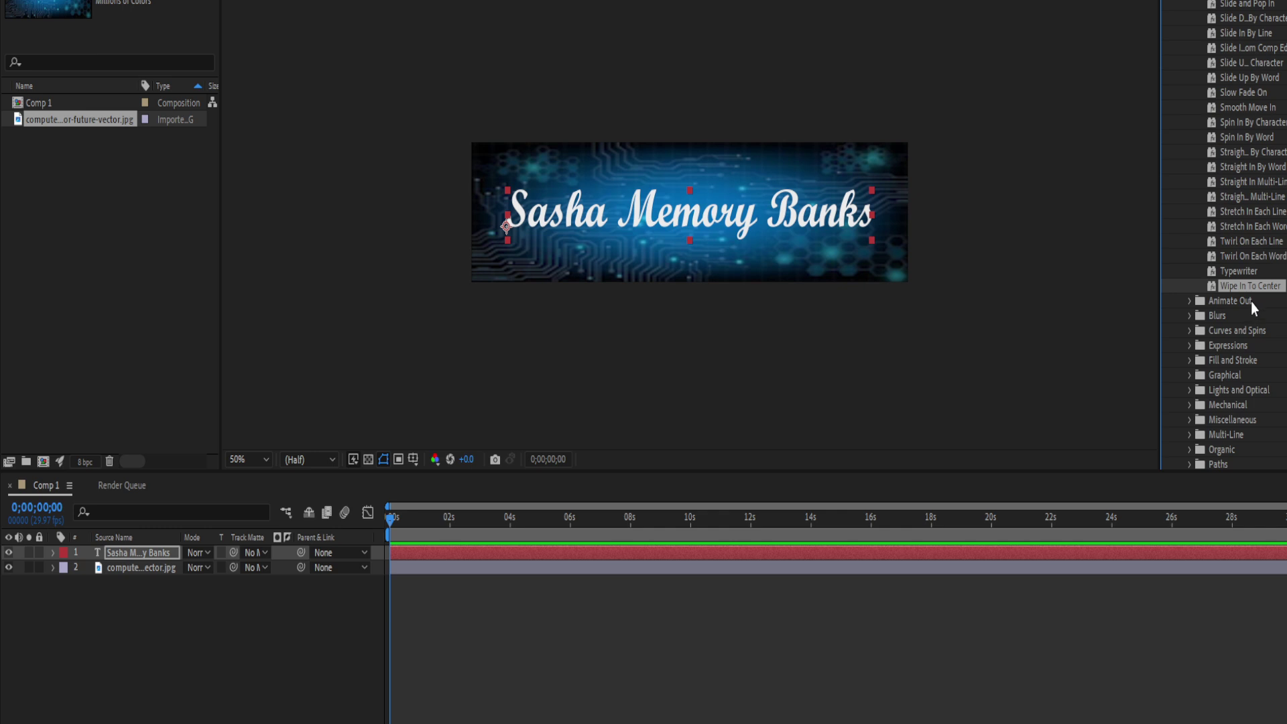
pyautogui.moveTo(1247, 271); pyautogui.dragTo(632, 213)
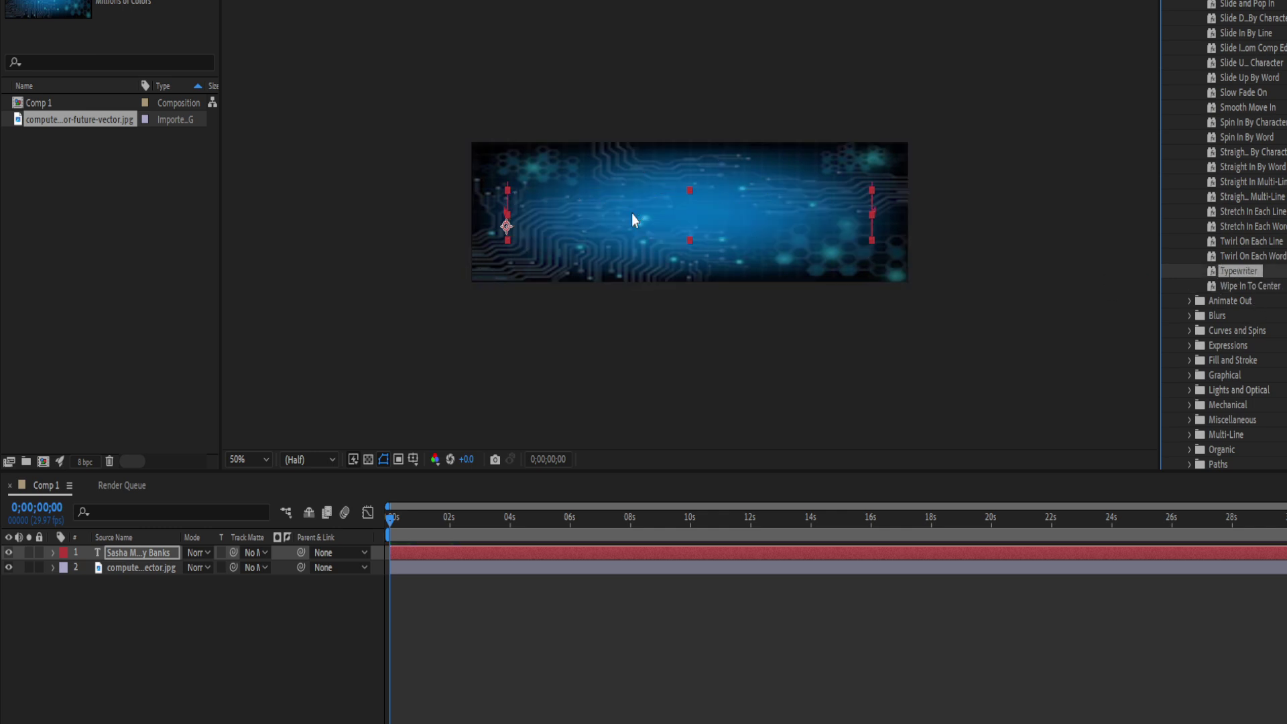
# Open the circuit background layer in its own viewer at 100% zoom.
pyautogui.click(123, 556)
pyautogui.doubleClick(138, 568)
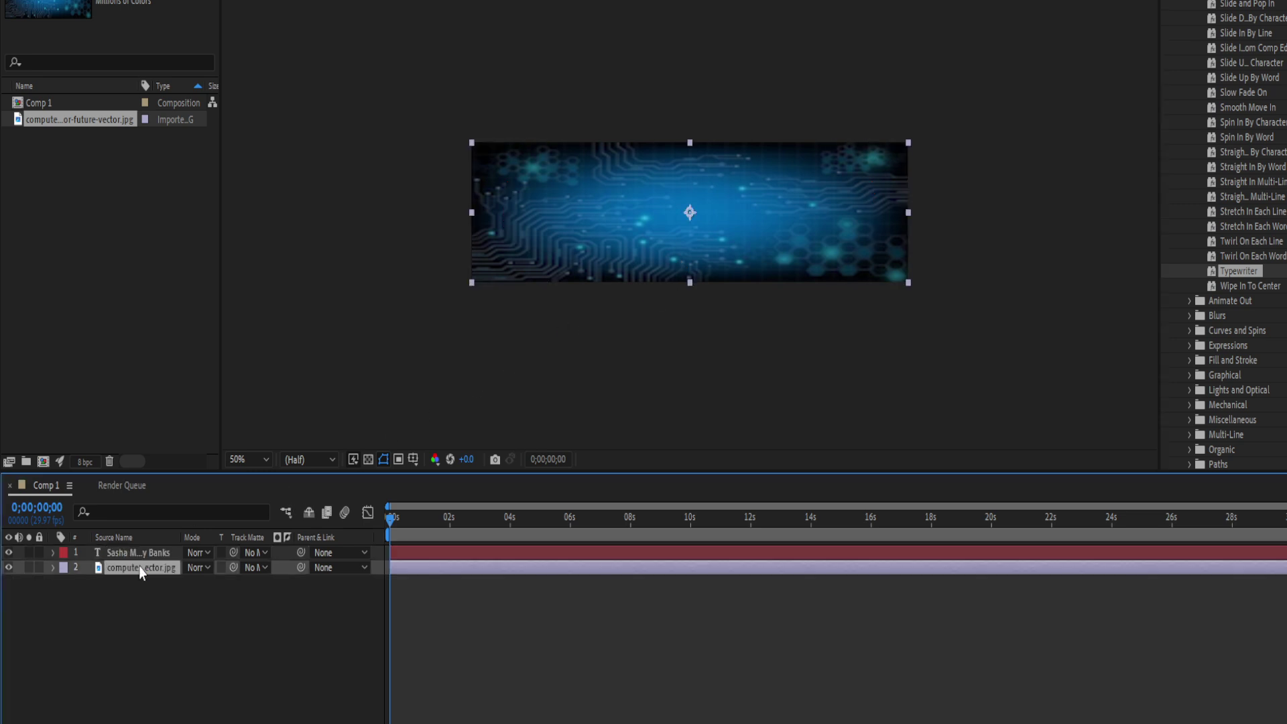
pyautogui.press('/')
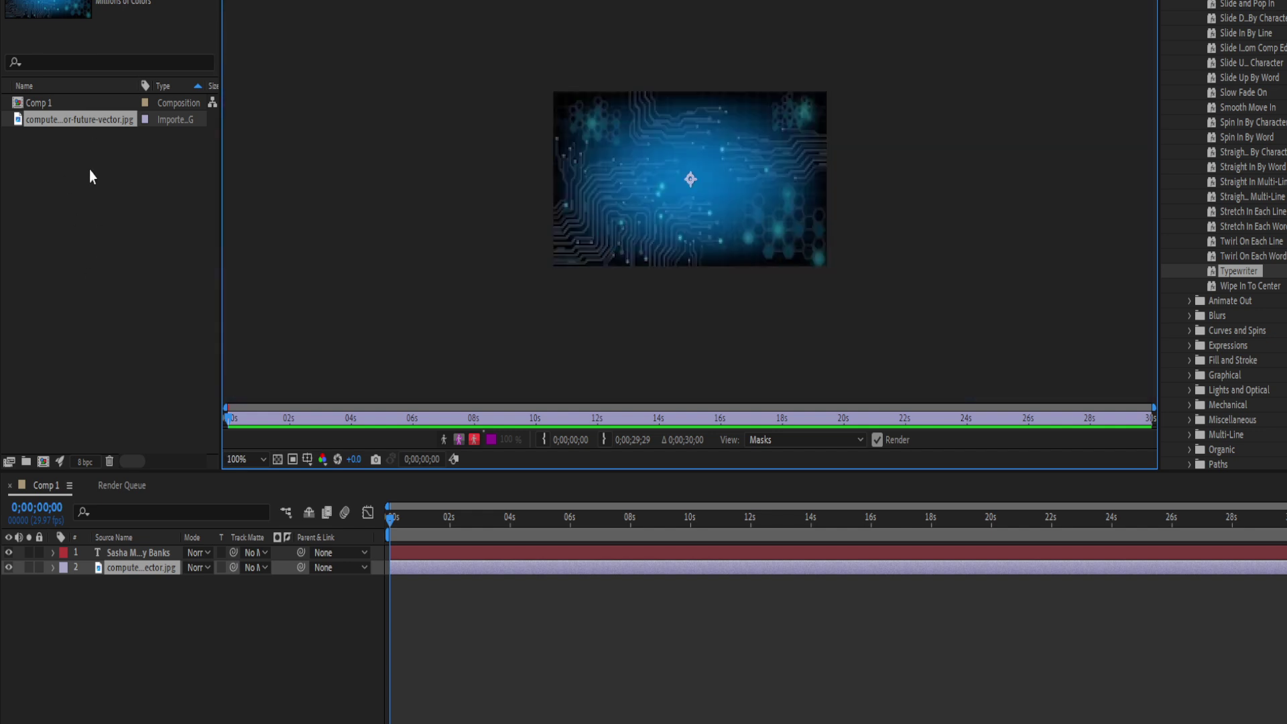
# Queue Comp 1 for output to SMB Titantron.mp4 using H.264 - Match Render Settings - 15 Mbps and start the render.
pyautogui.hotkey('ctrl', 'm')
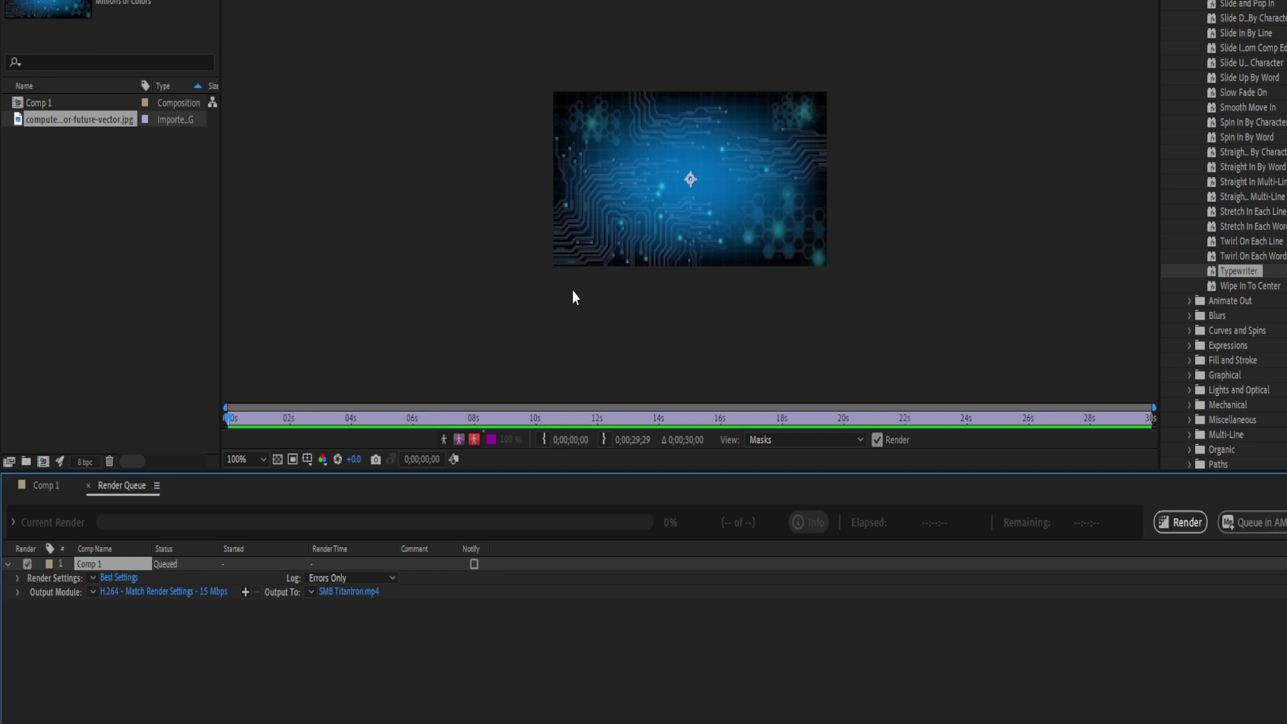
pyautogui.click(1181, 530)
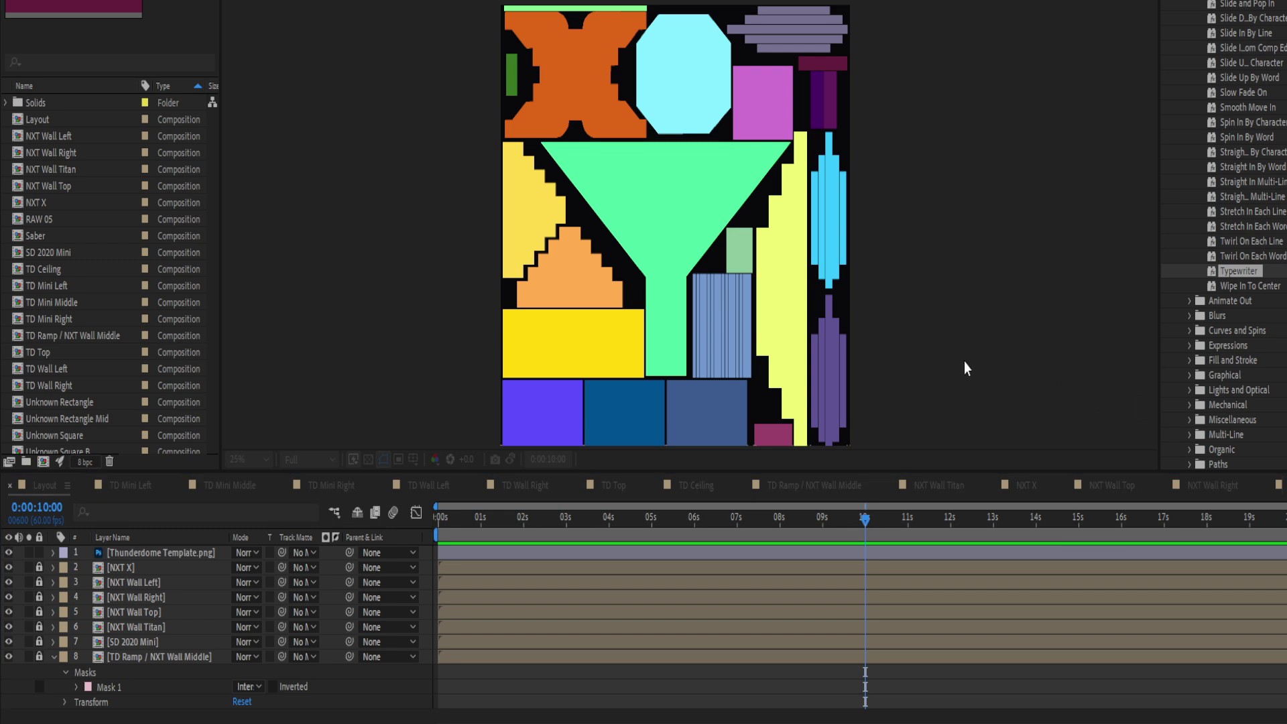
# Import the circuit background JPG and SMB Titantron.mp4 into the arena layout project.
pyautogui.click(766, 368)
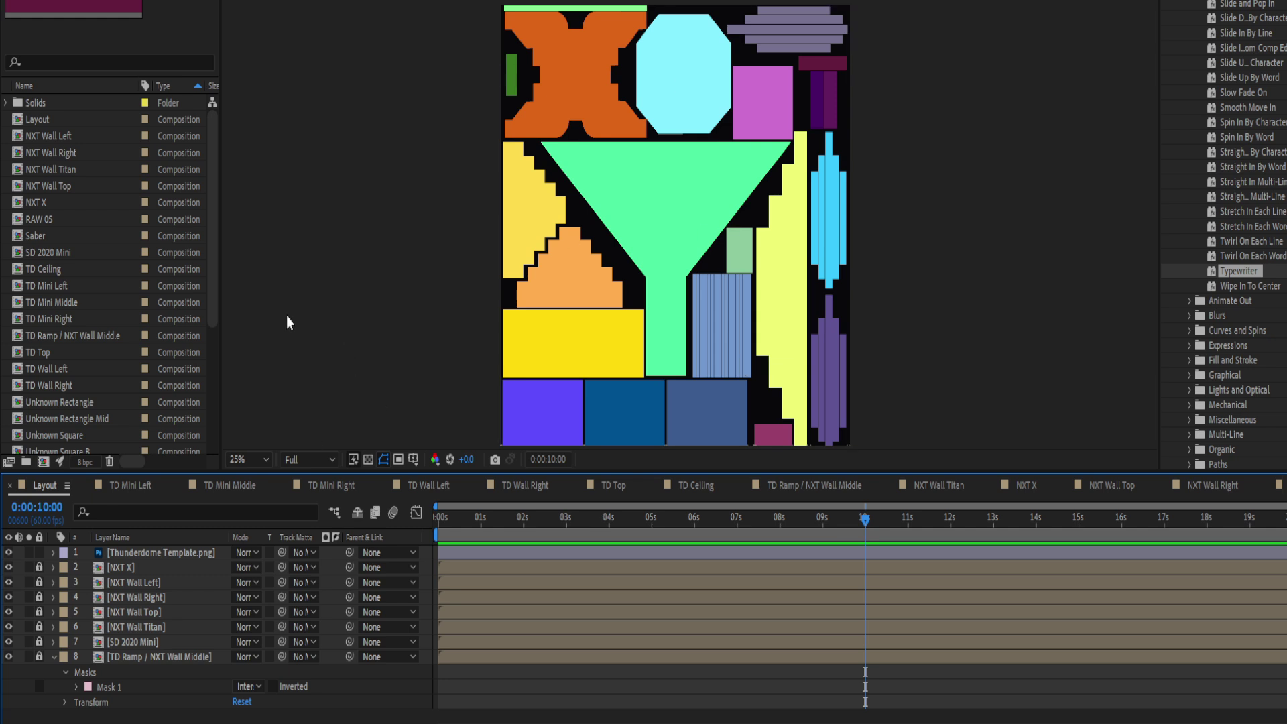
pyautogui.scroll(-4, 111, 137)
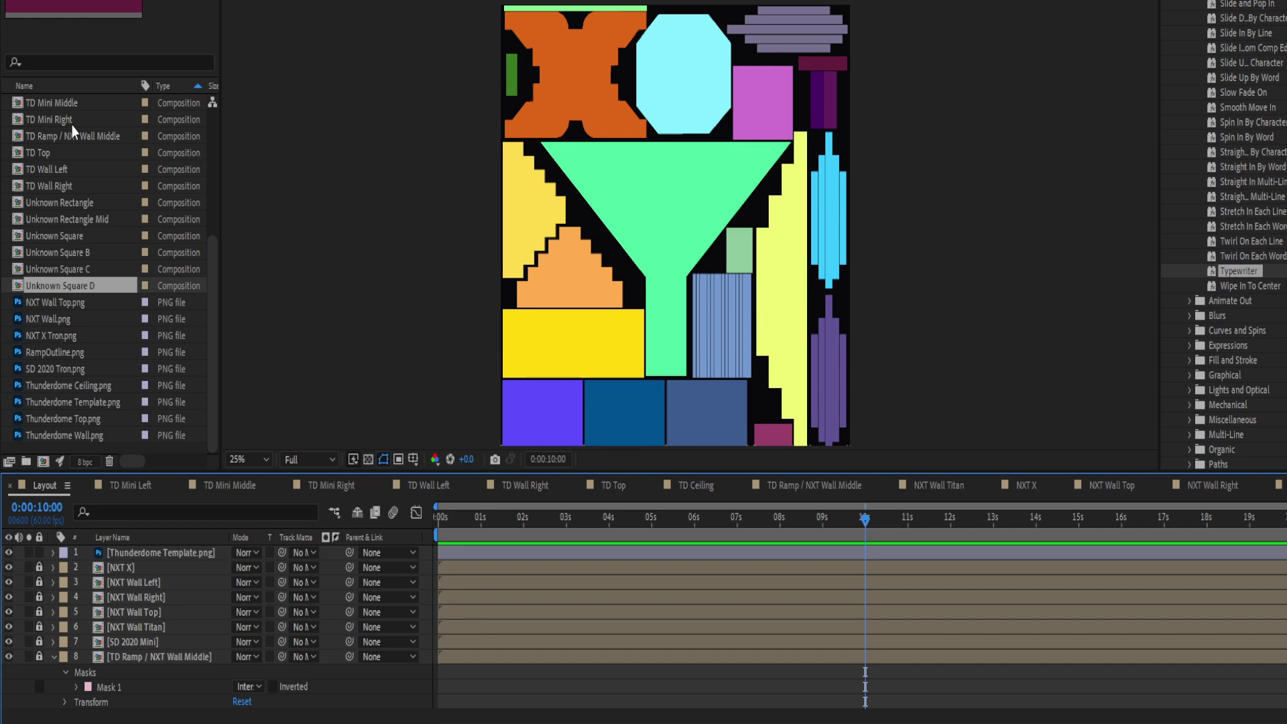
pyautogui.click(365, 149)
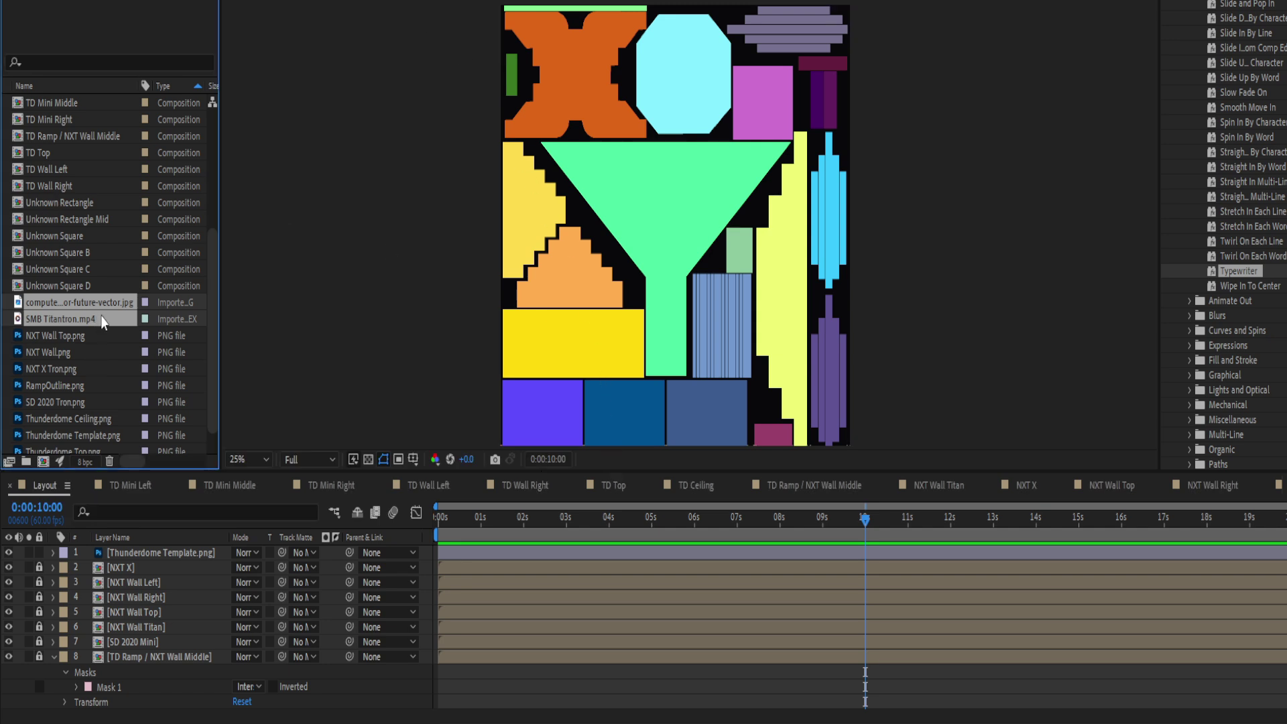
# Place the circuit background JPG above the green solid in the TD Ramp / NXT Wall Middle composition and stretch it to fit the frame.
pyautogui.scroll(4, 94, 255)
pyautogui.doubleClick(107, 336)
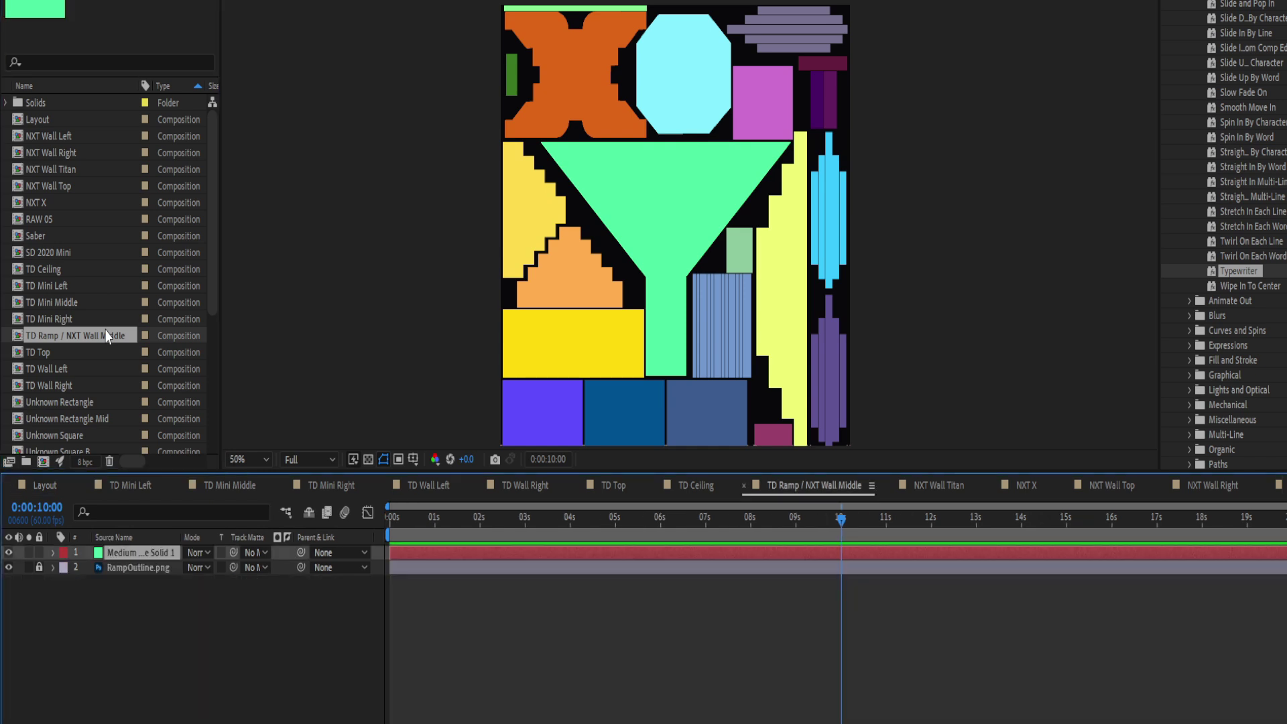
pyautogui.scroll(-5, 97, 228)
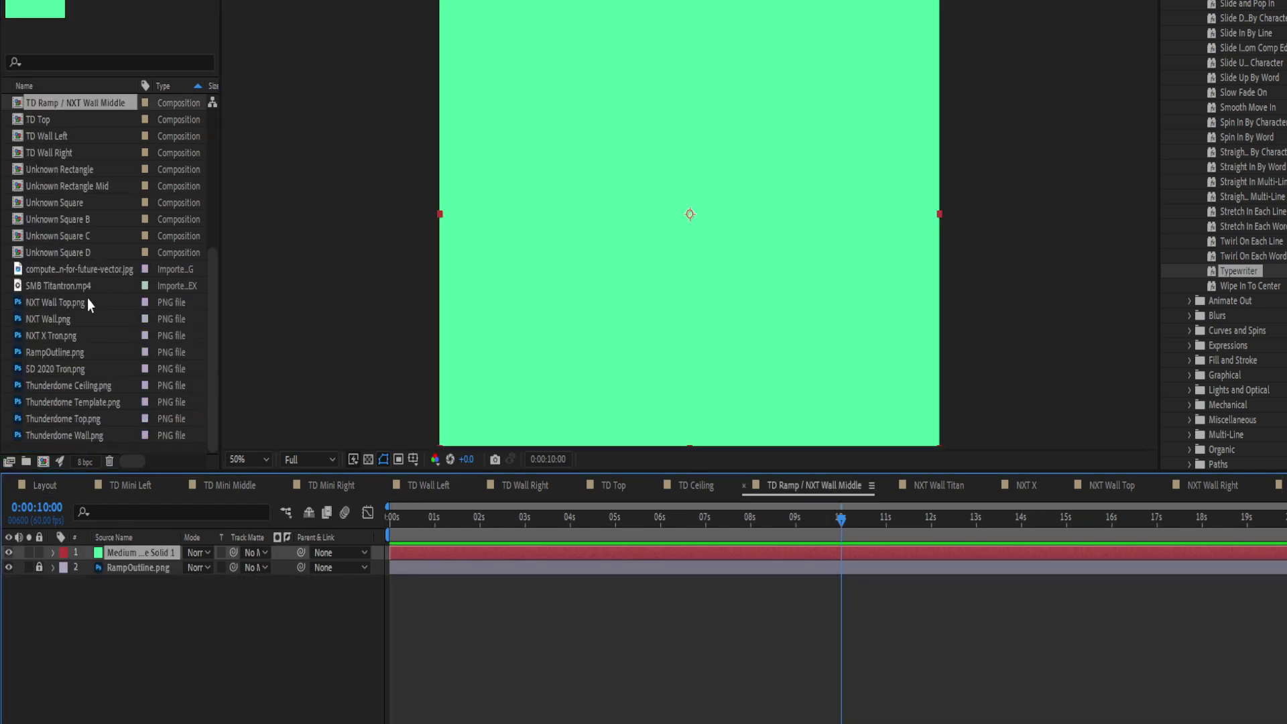
pyautogui.moveTo(75, 272); pyautogui.dragTo(124, 551)
pyautogui.click(659, 226)
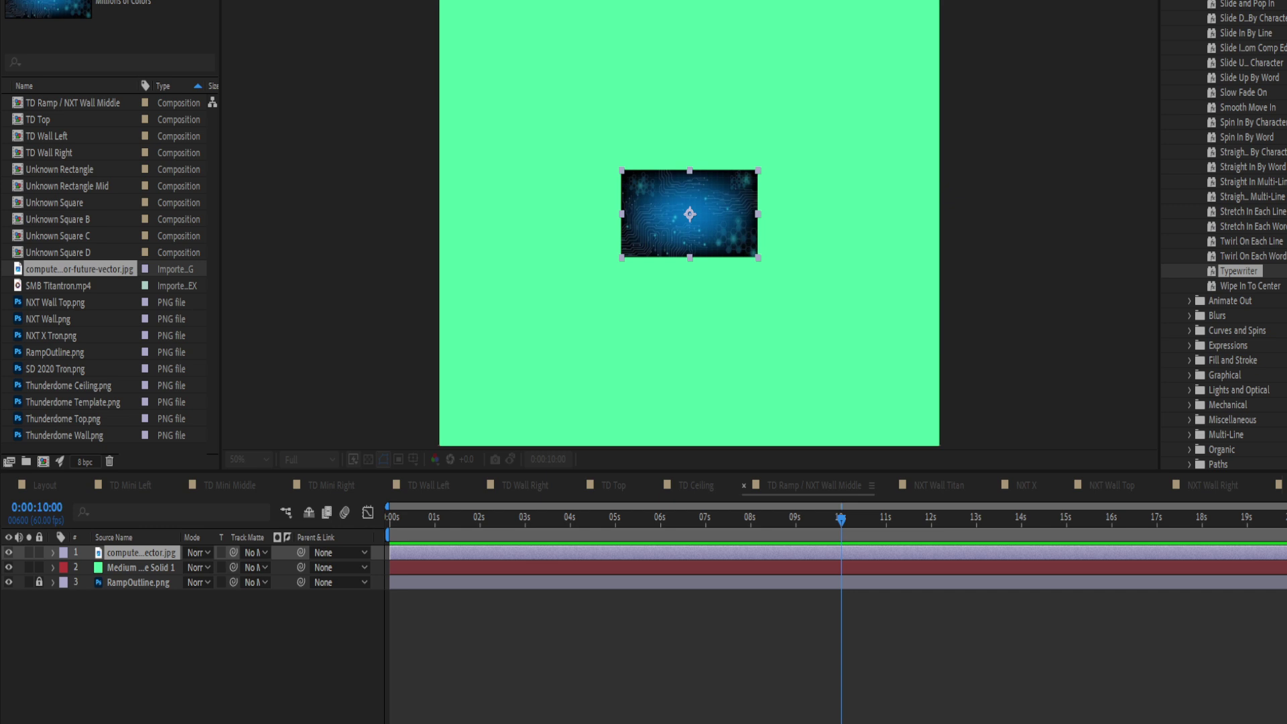
pyautogui.click(674, 444)
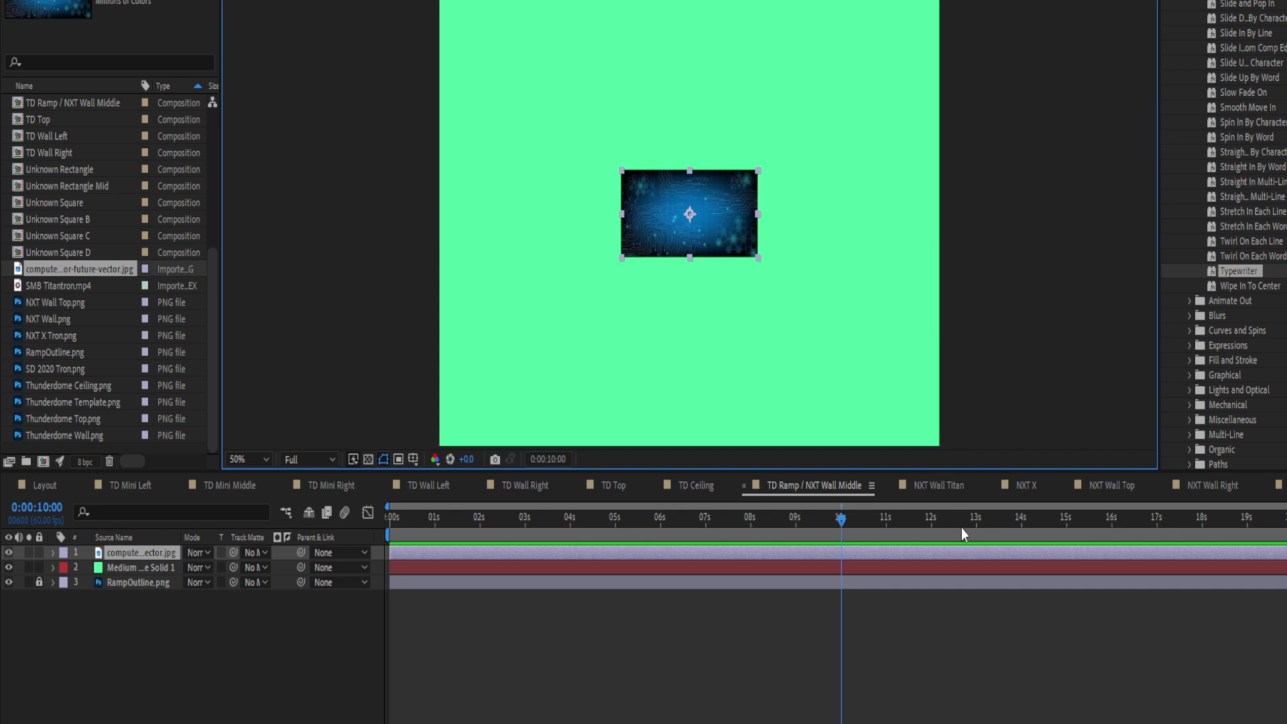
pyautogui.hotkey('ctrl', 'alt', 'f')
# Open the Layout composition and add it to the render queue.
pyautogui.scroll(5, 111, 188)
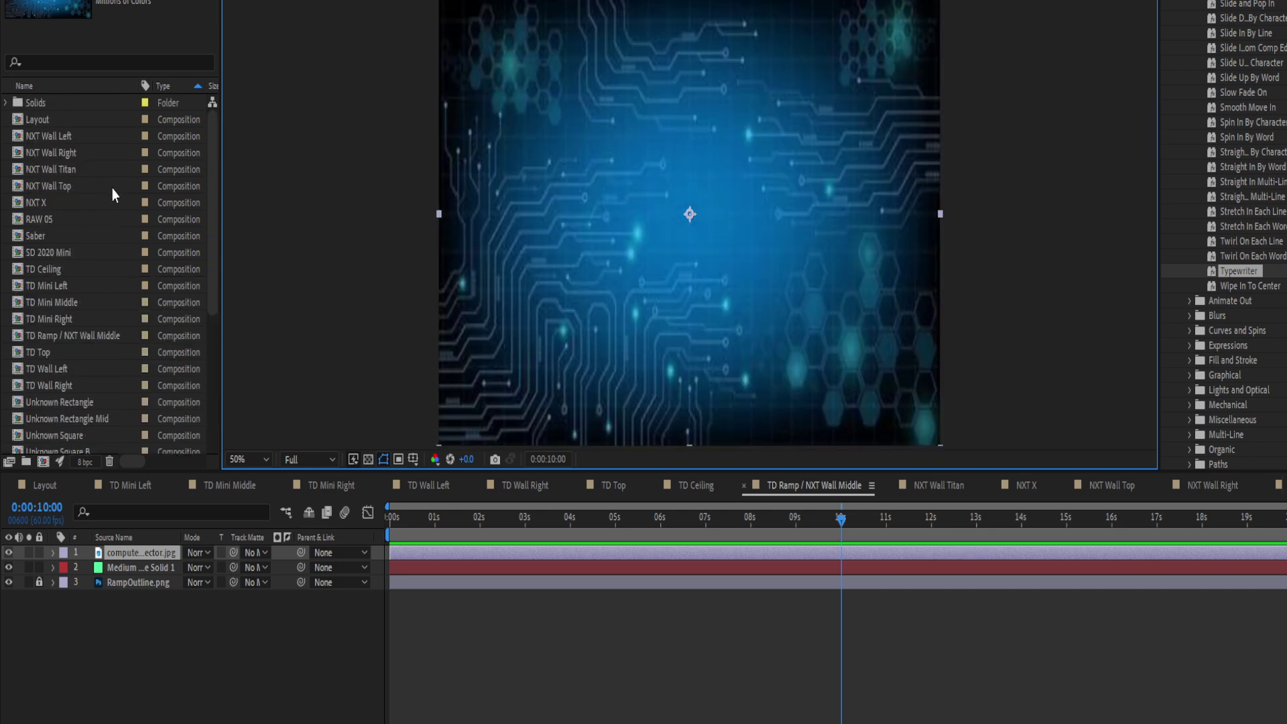
pyautogui.doubleClick(31, 114)
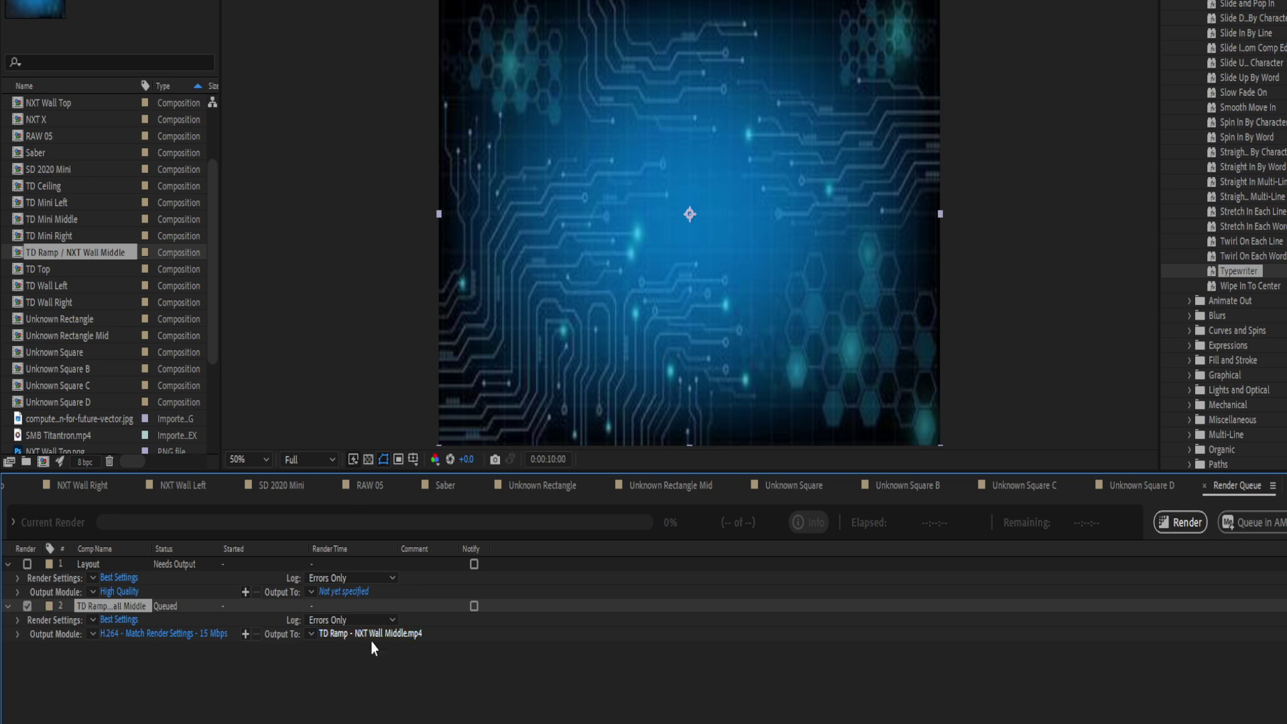
pyautogui.scroll(3, 152, 236)
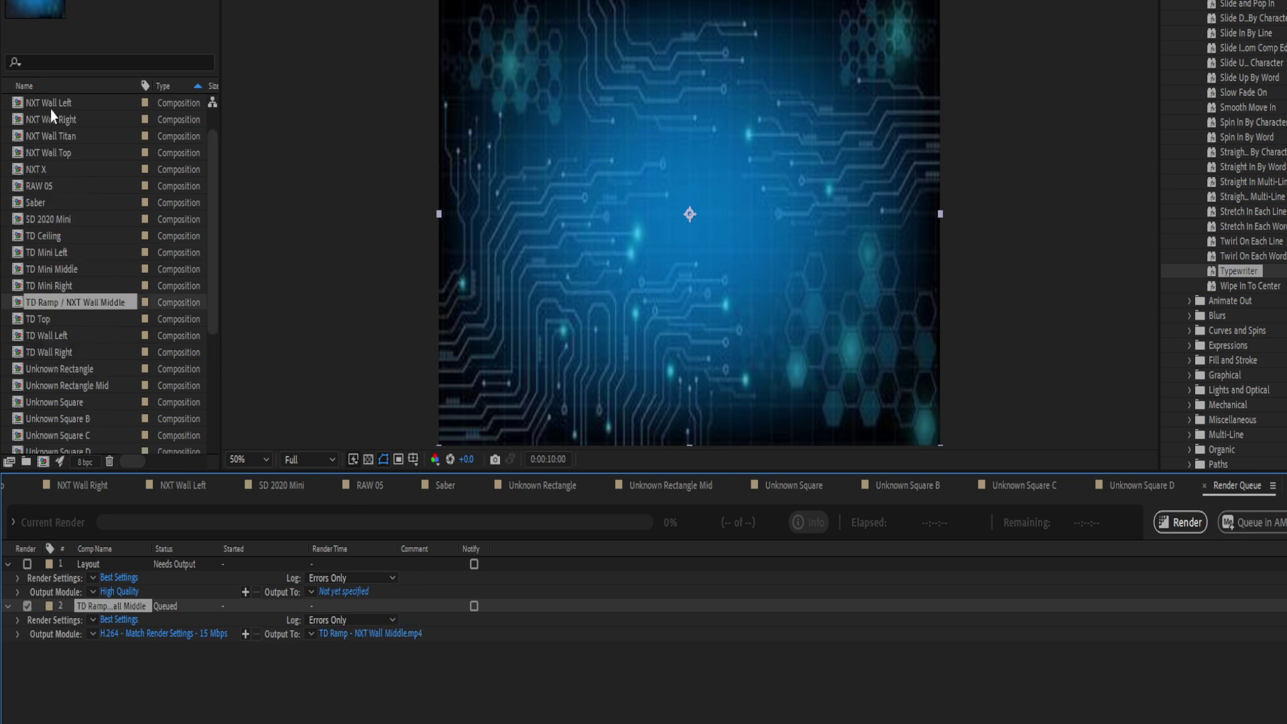
pyautogui.doubleClick(37, 118)
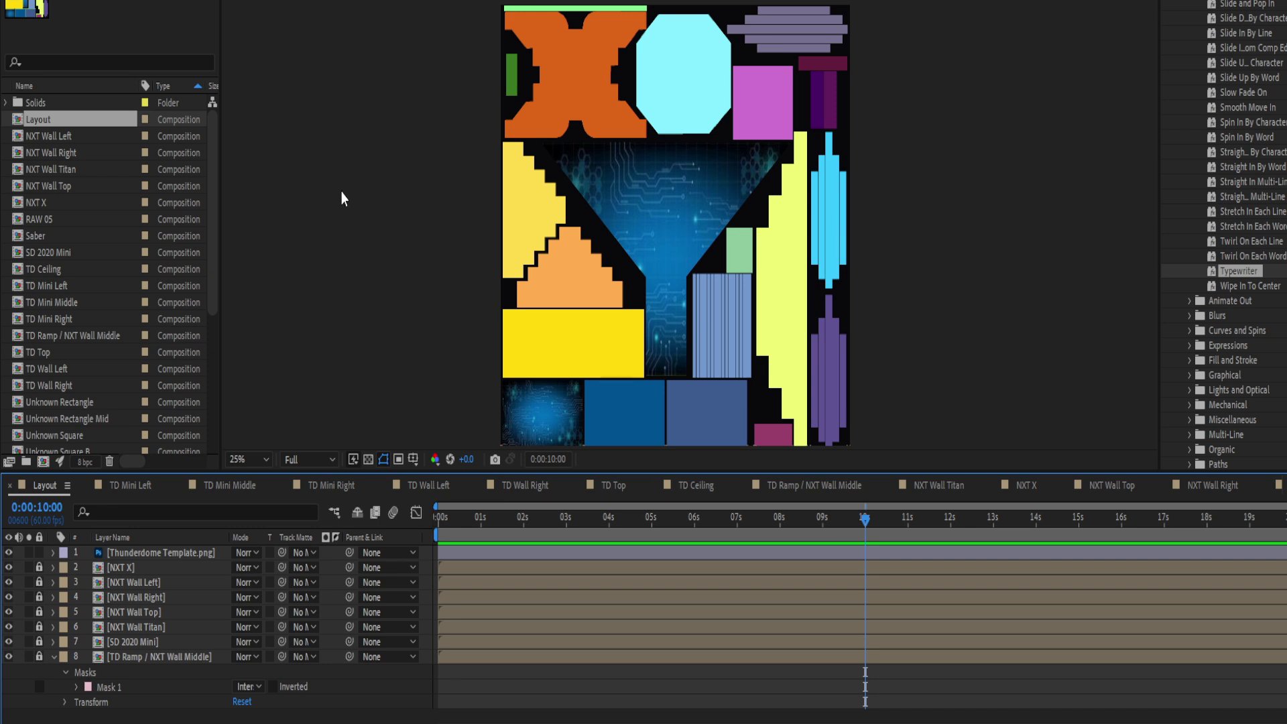
pyautogui.hotkey('ctrl', 'm')
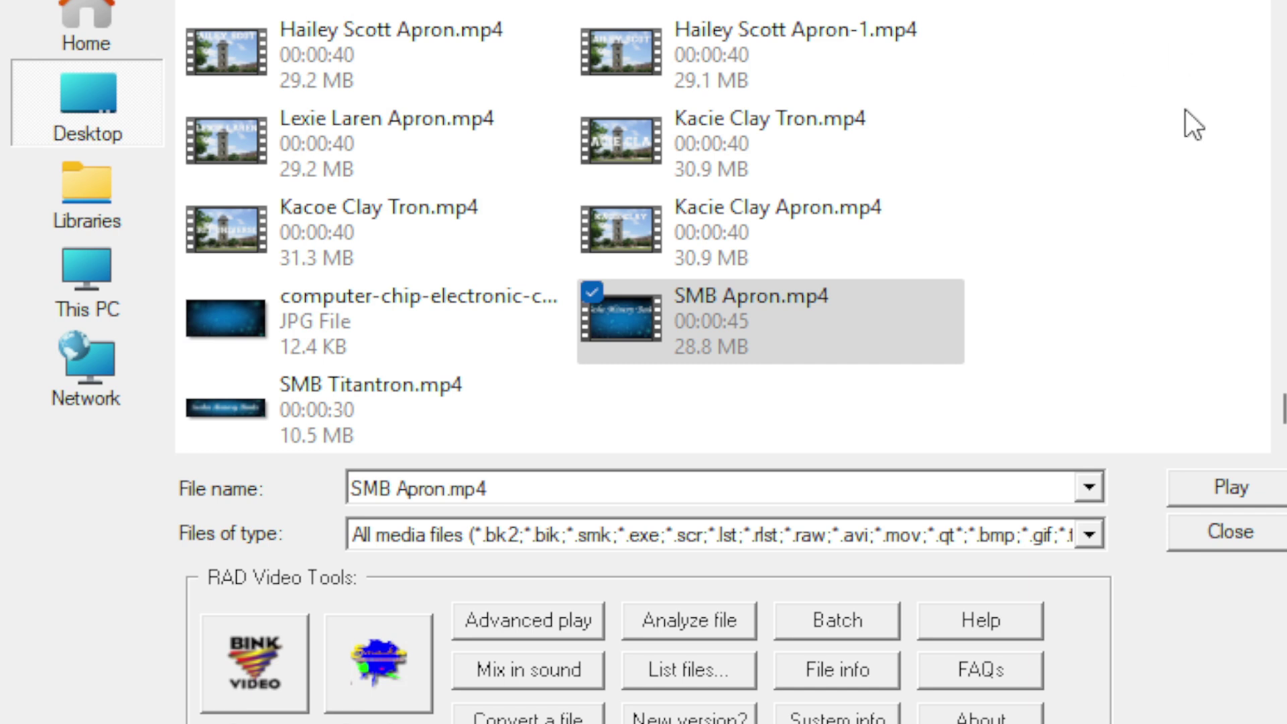
# In RAD Video Tools, select SMB Titantron.mp4 from the Desktop files and open its Bink compression settings.
pyautogui.click(720, 326)
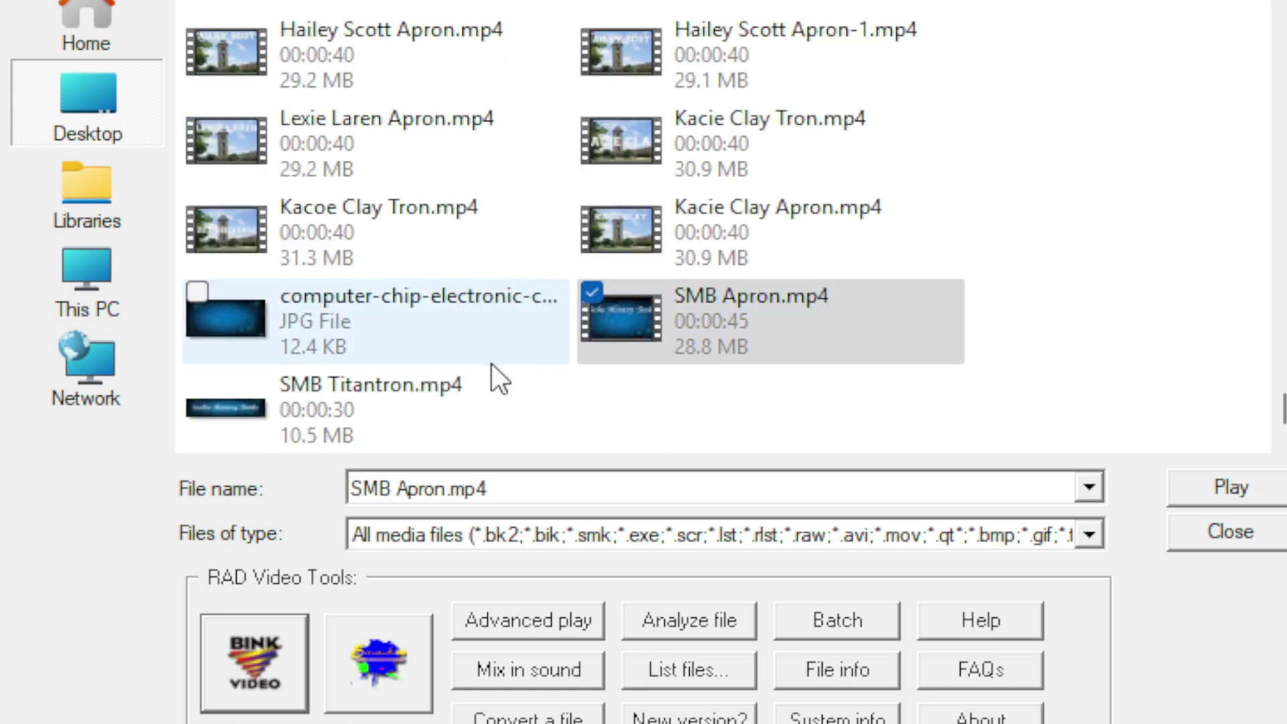
pyautogui.click(470, 426)
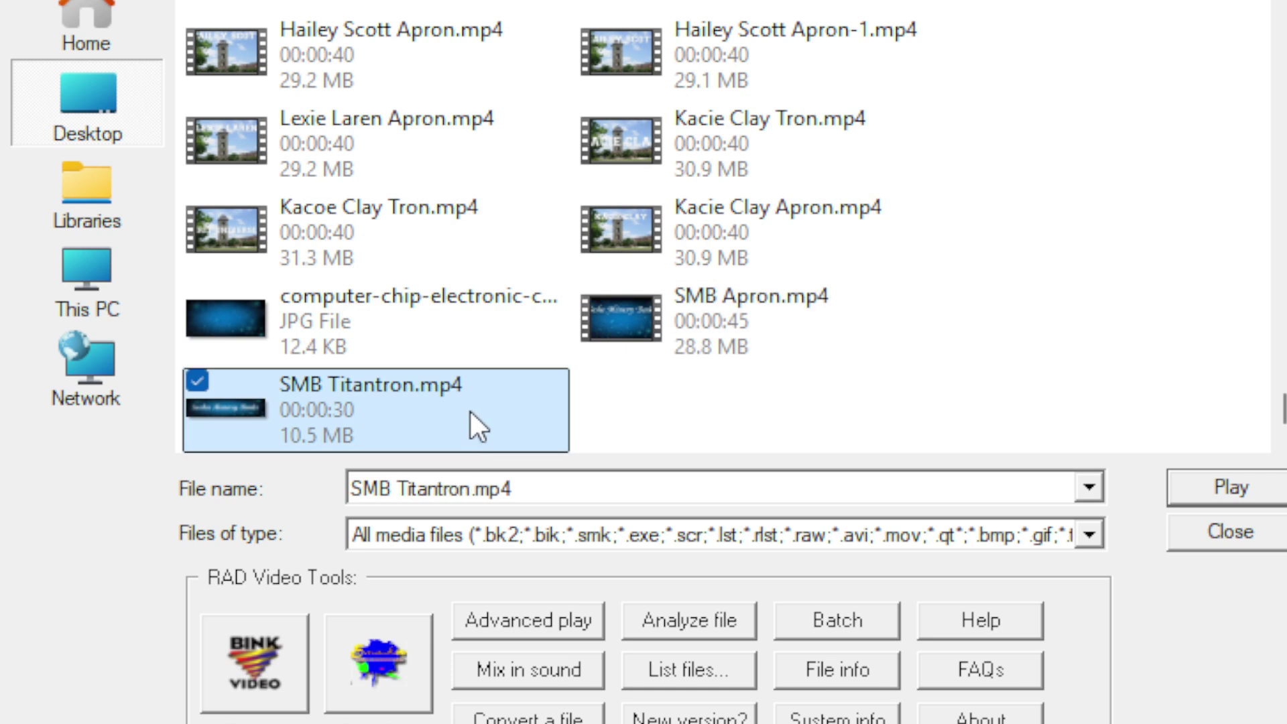
pyautogui.scroll(3, 583, 319)
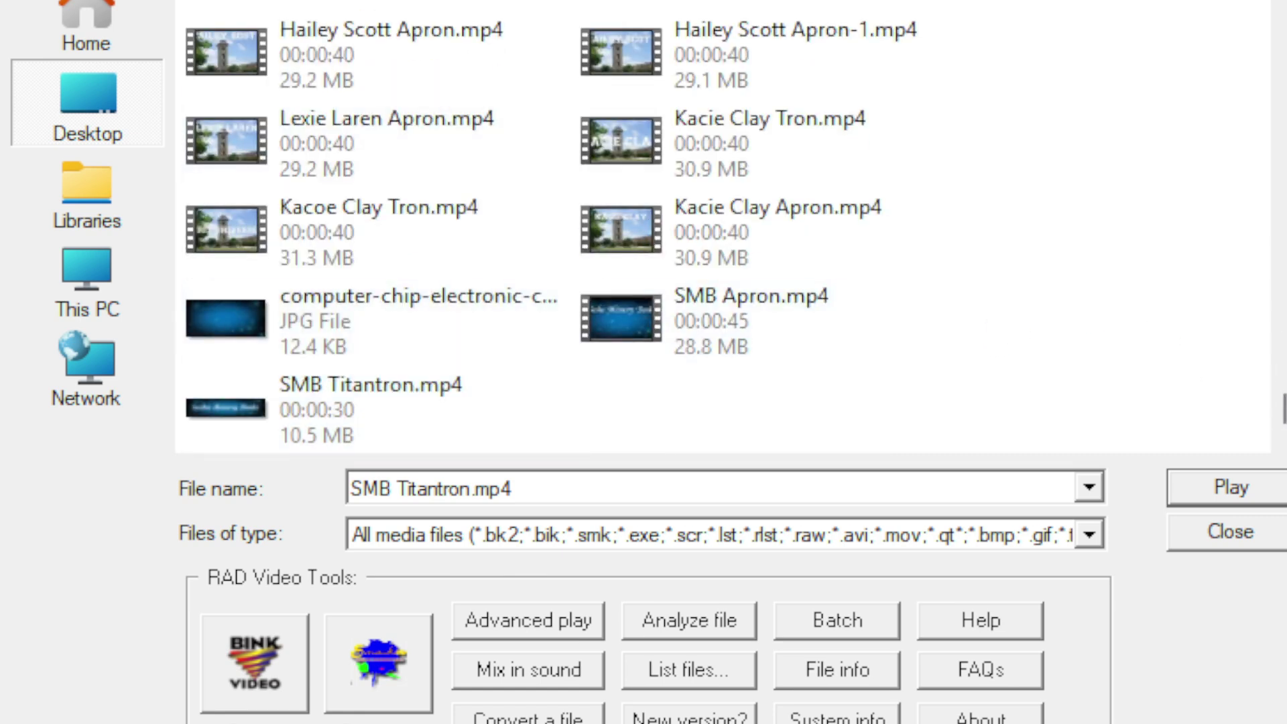
pyautogui.scroll(-10, 775, 268)
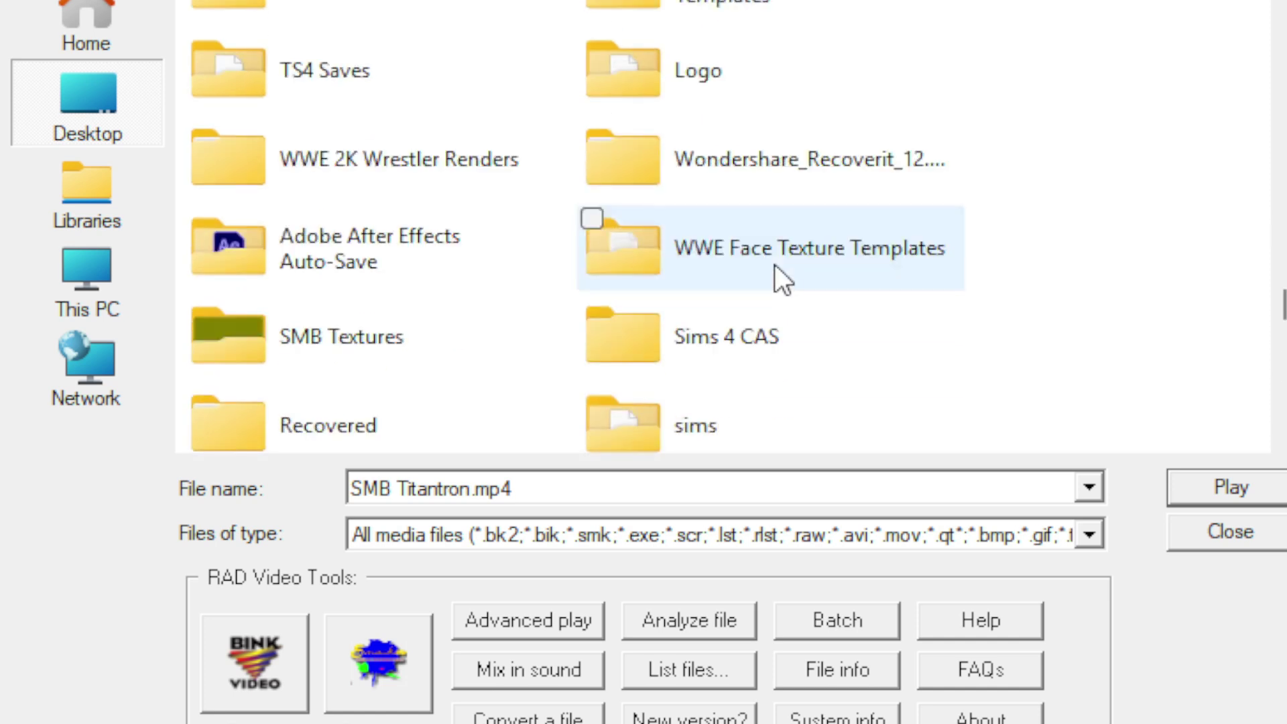
pyautogui.scroll(5, 744, 211)
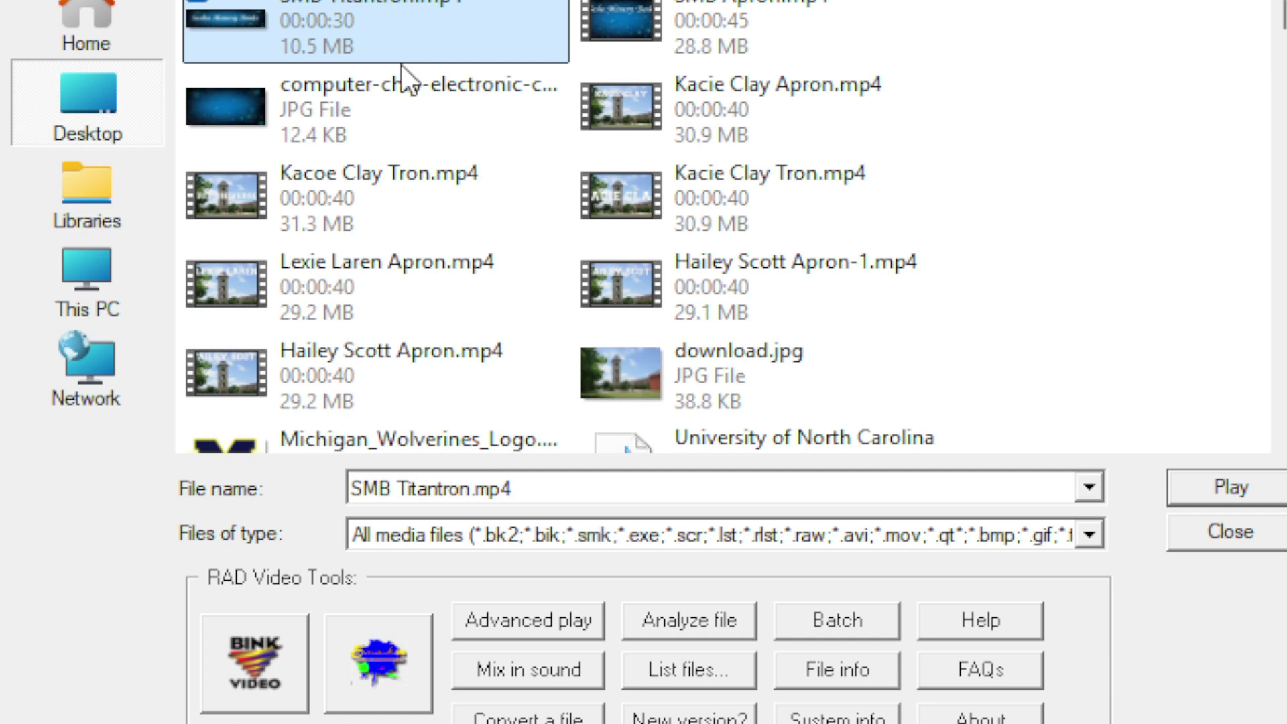
pyautogui.click(265, 670)
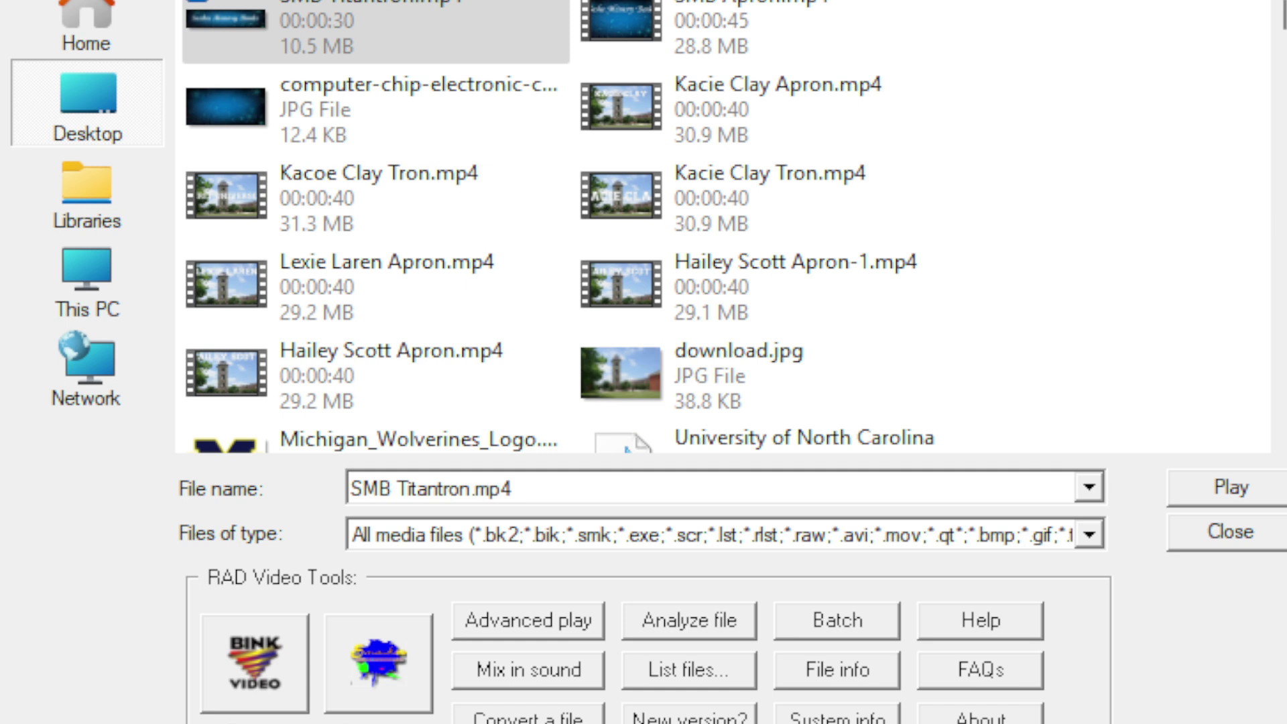
pyautogui.click(254, 663)
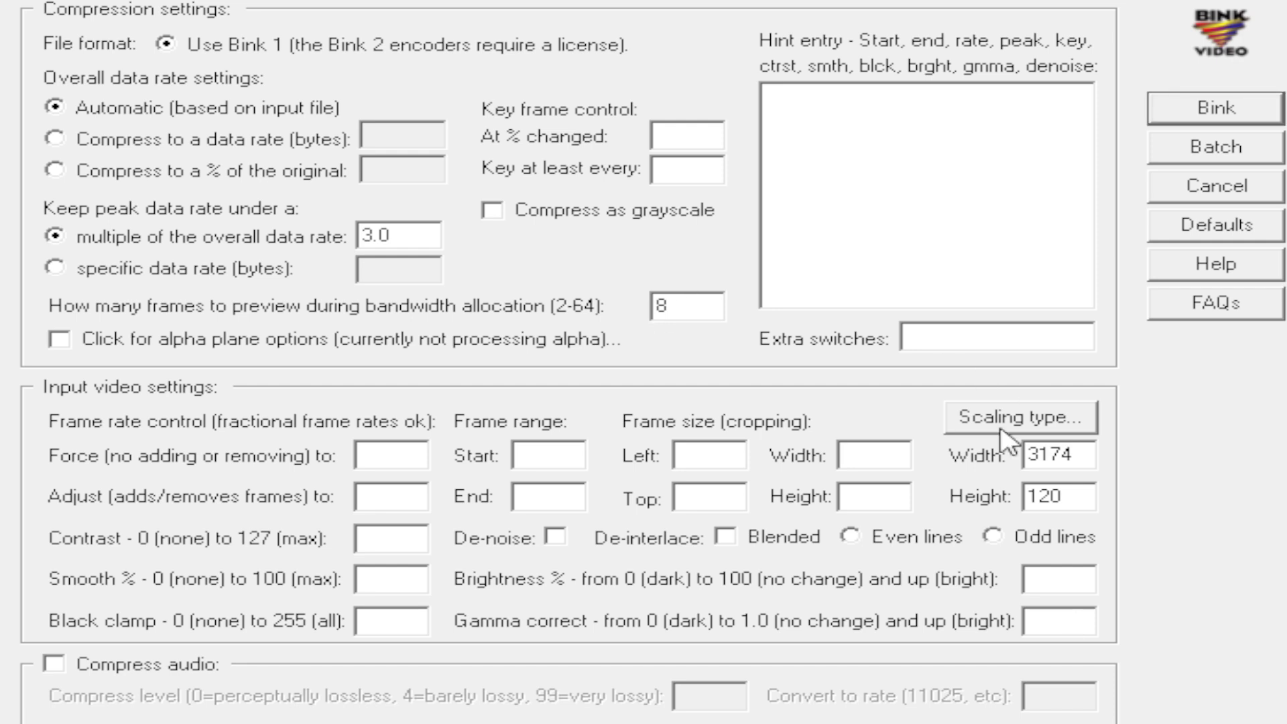
# Set the Bink output's scaled frame size to 1280 wide and 320 high.
pyautogui.doubleClick(1087, 456)
pyautogui.write('1280')
pyautogui.press('Tab')
pyautogui.write('320')
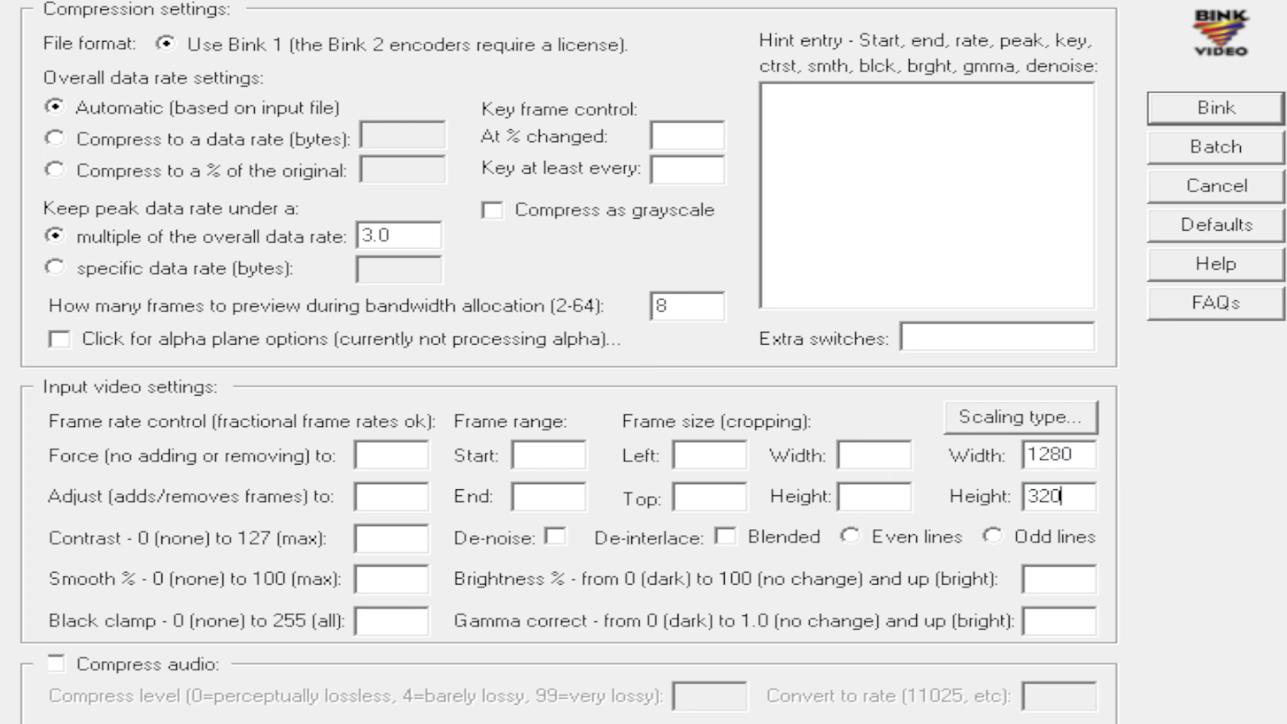